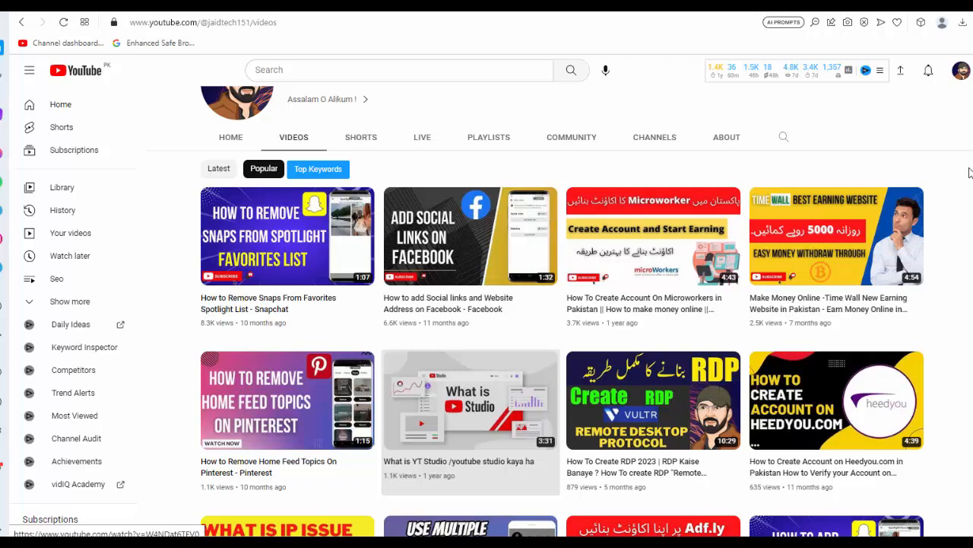
scroll(471, 418, up, 3)
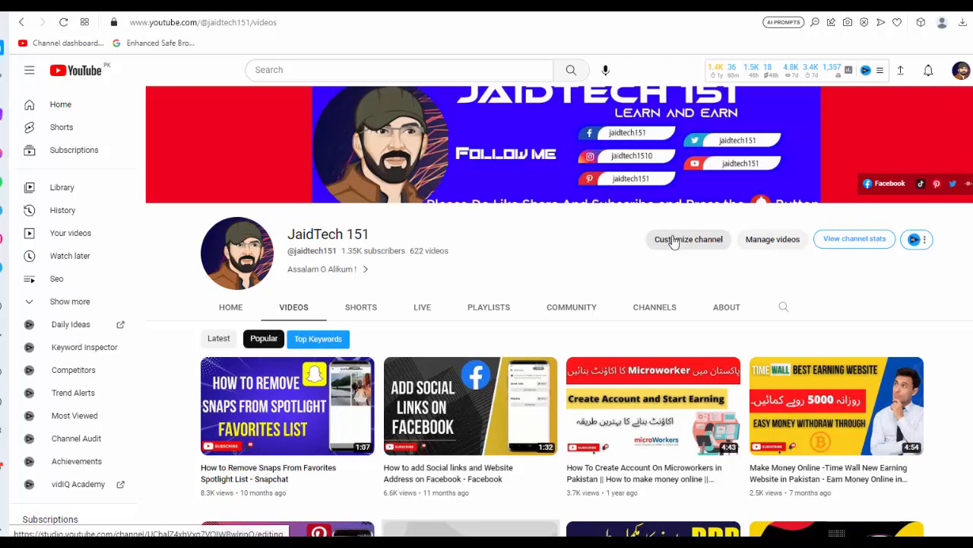
click(730, 311)
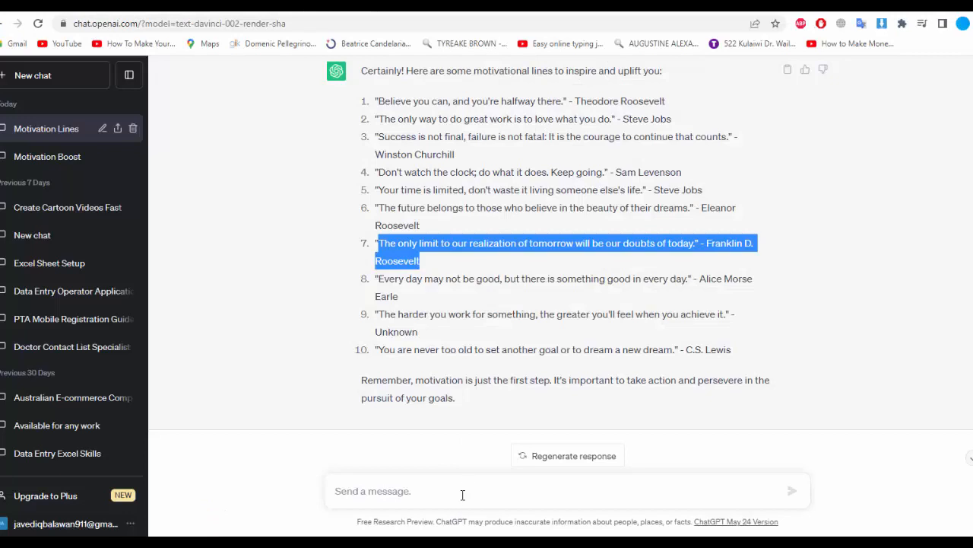
click(584, 240)
scroll(583, 240, up, 2)
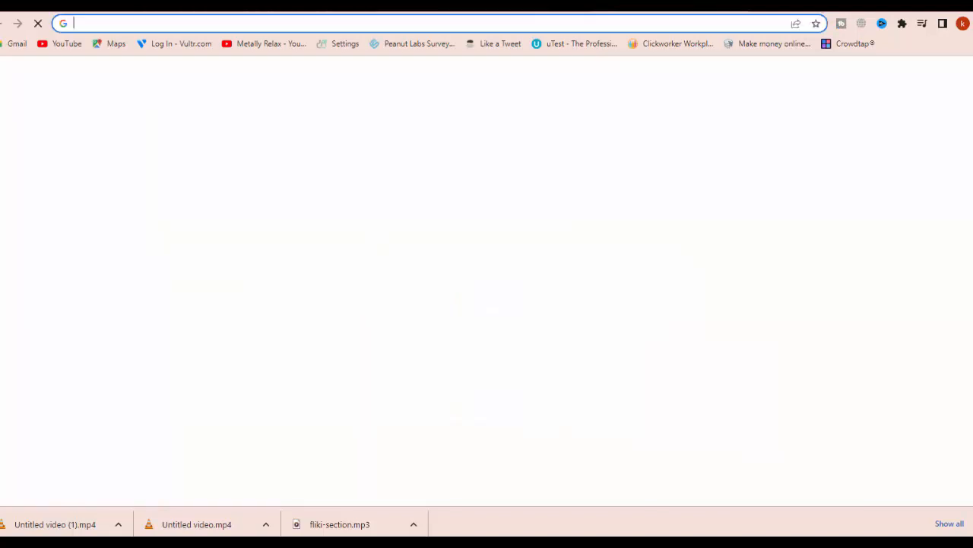
Step: Search the web for "filiki" and open the Fliki website from the results
text(f)
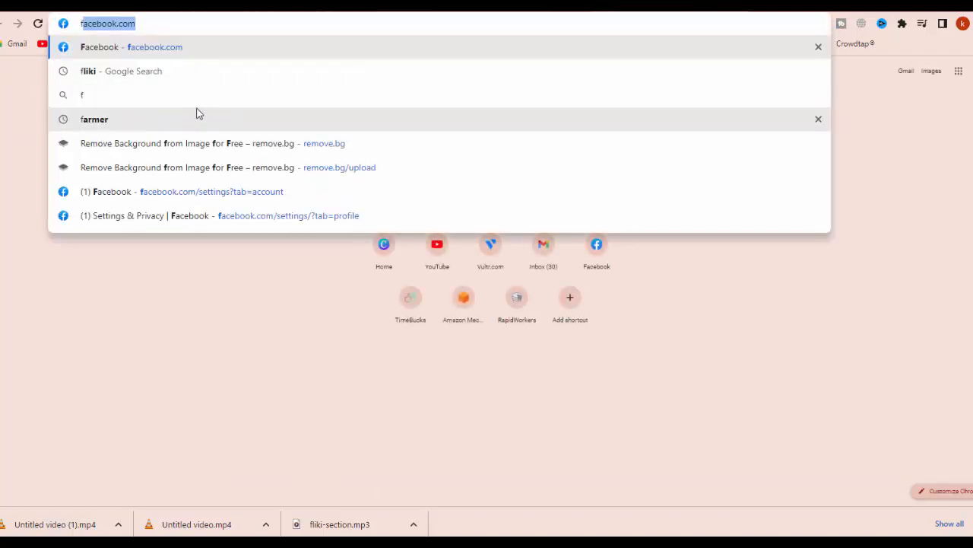
text(il)
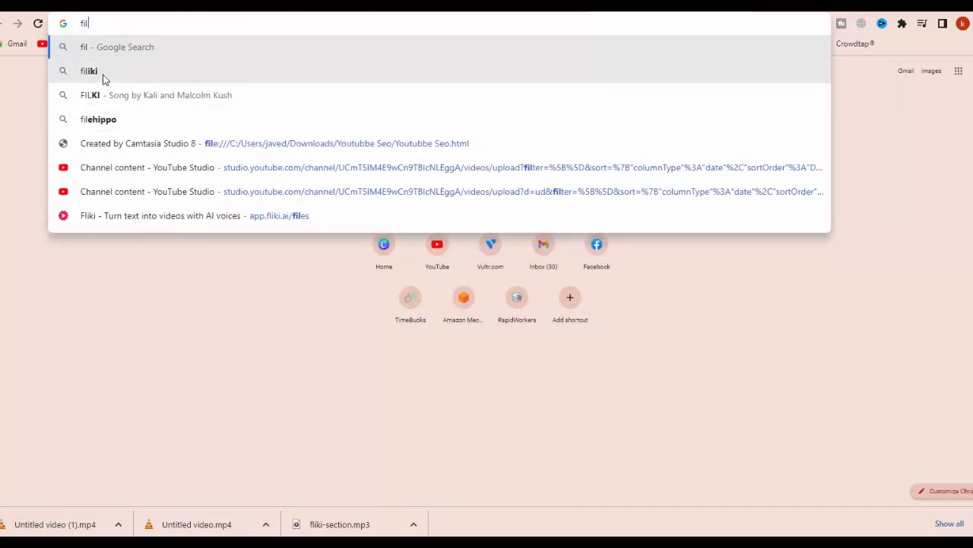
click(105, 79)
click(232, 312)
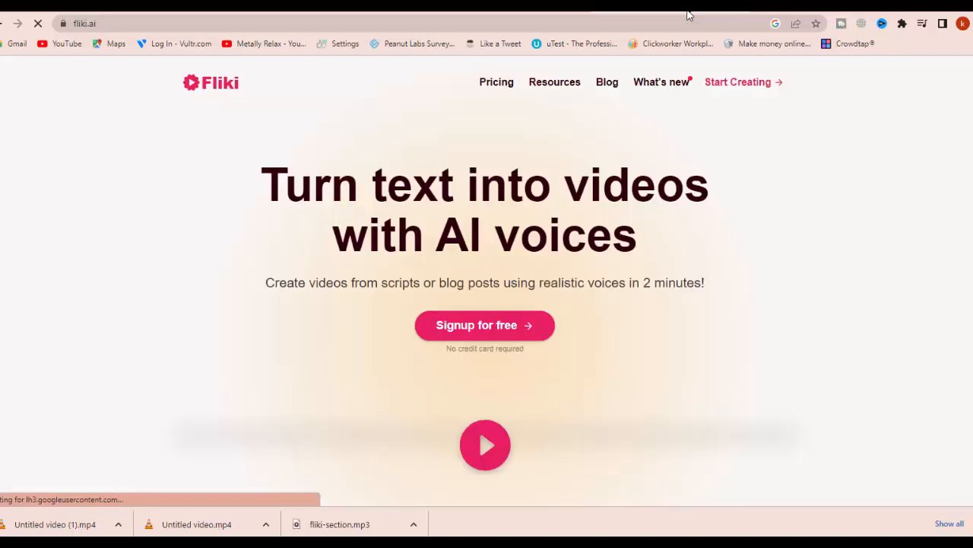
Step: Look over the Fliki landing page and start the free signup
scroll(799, 330, down, 5)
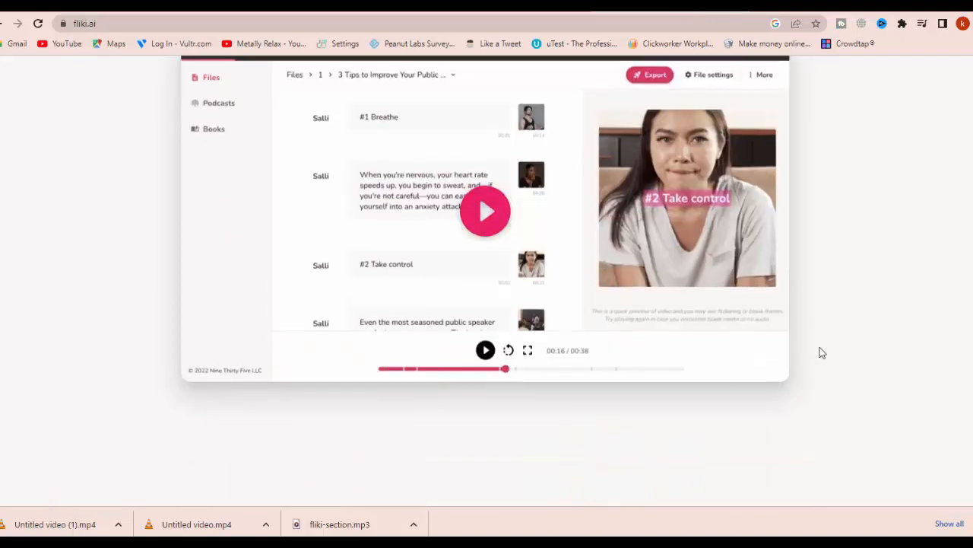
scroll(822, 352, up, 4)
scroll(784, 313, down, 2)
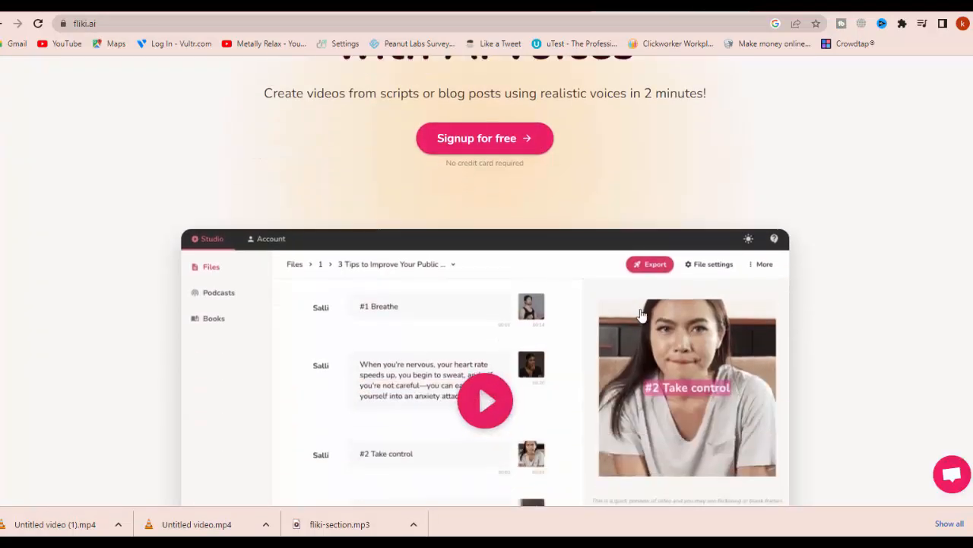
click(470, 149)
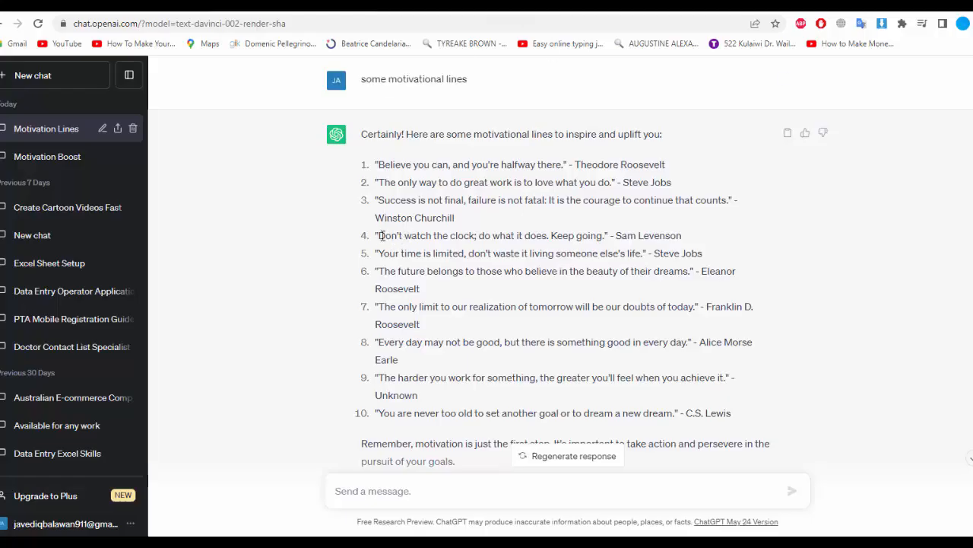
Step: Copy the fourth motivational quote, "Don't watch the clock; do what it does. Keep going.", with its author from ChatGPT and search Google for "google translate"
drag(380, 236, 722, 235)
key(ctrl+c)
key(ctrl+t)
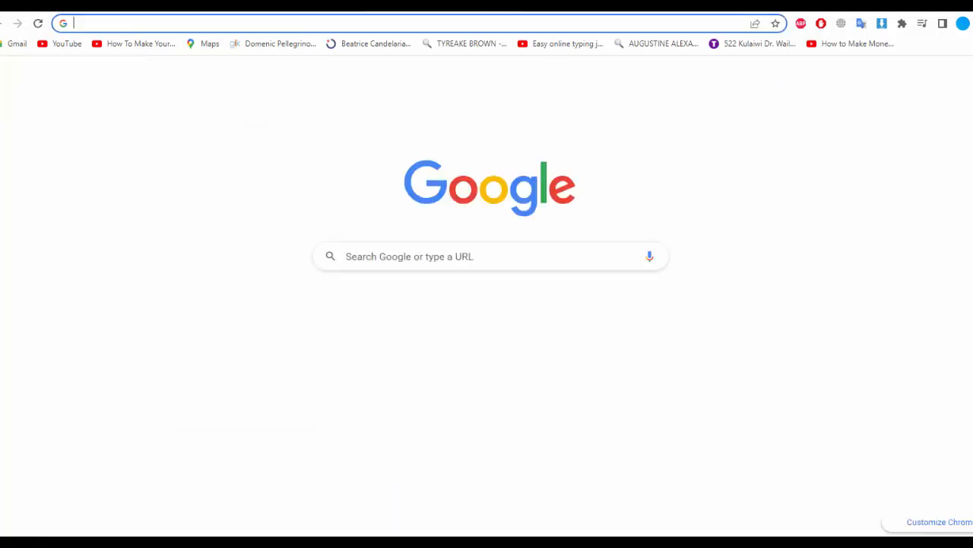
text(g)
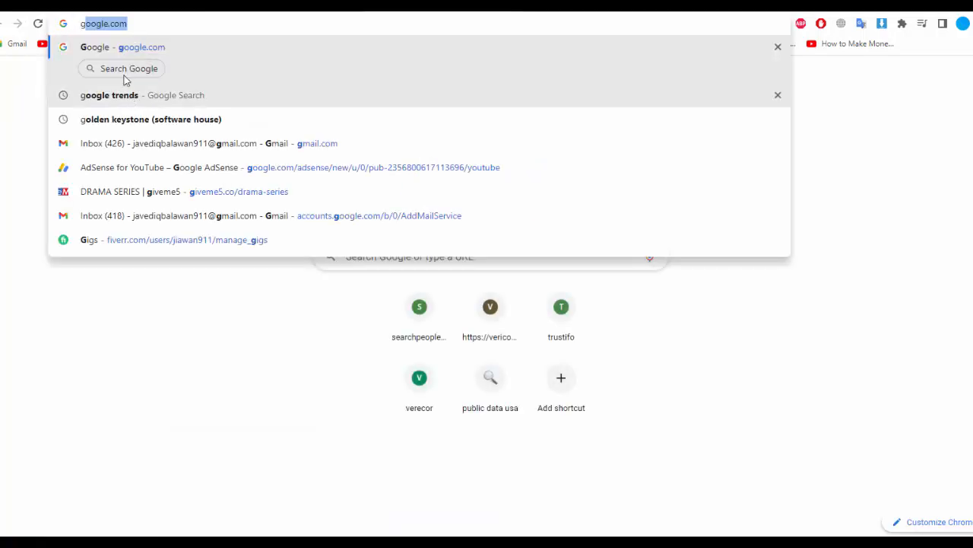
key(Return)
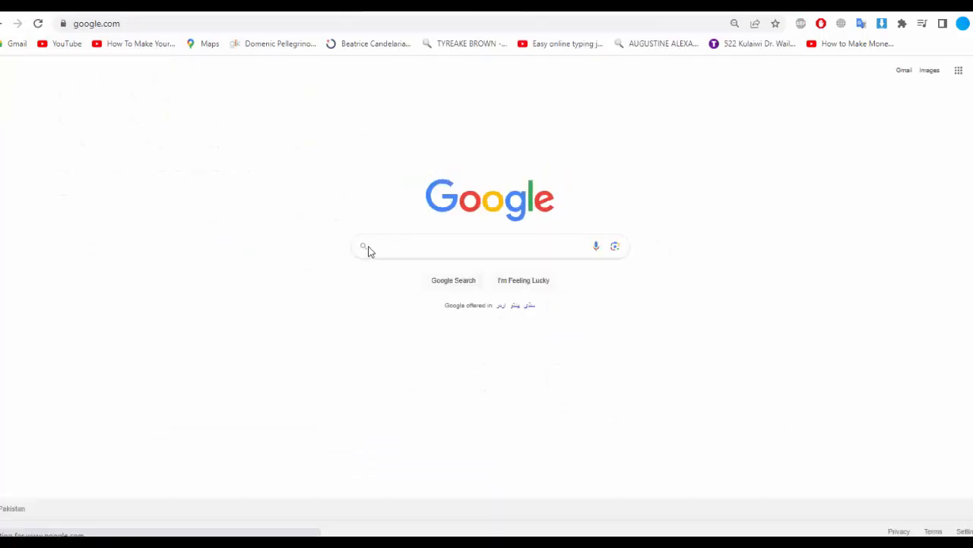
click(392, 246)
text(t)
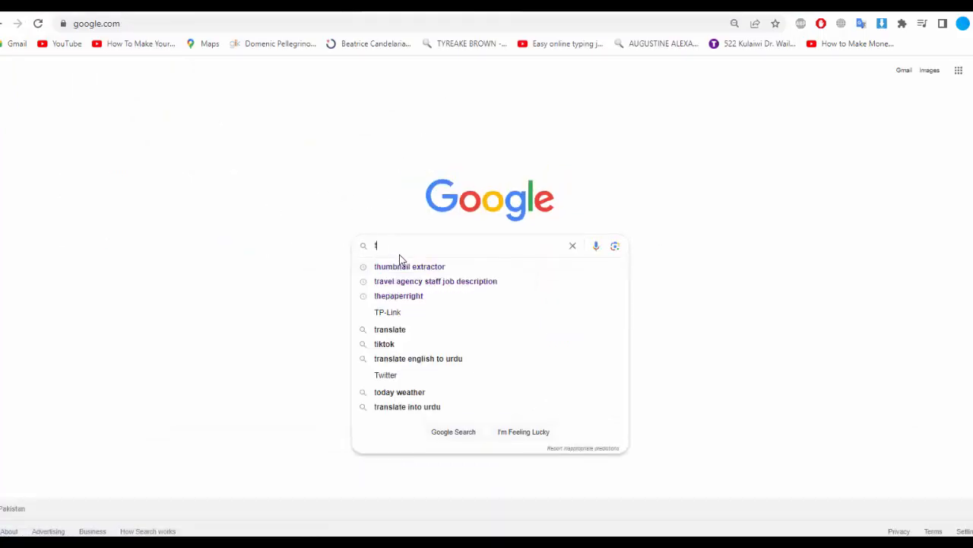
drag(399, 251, 299, 252)
text(google translate)
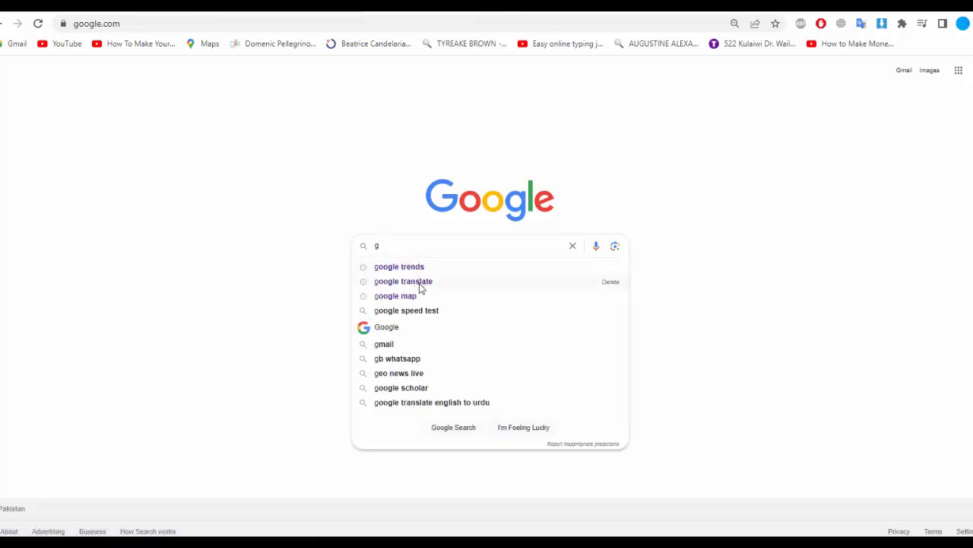
click(420, 282)
Step: Paste the copied quote into the Google Translate box and set the target language to Urdu
double_click(178, 189)
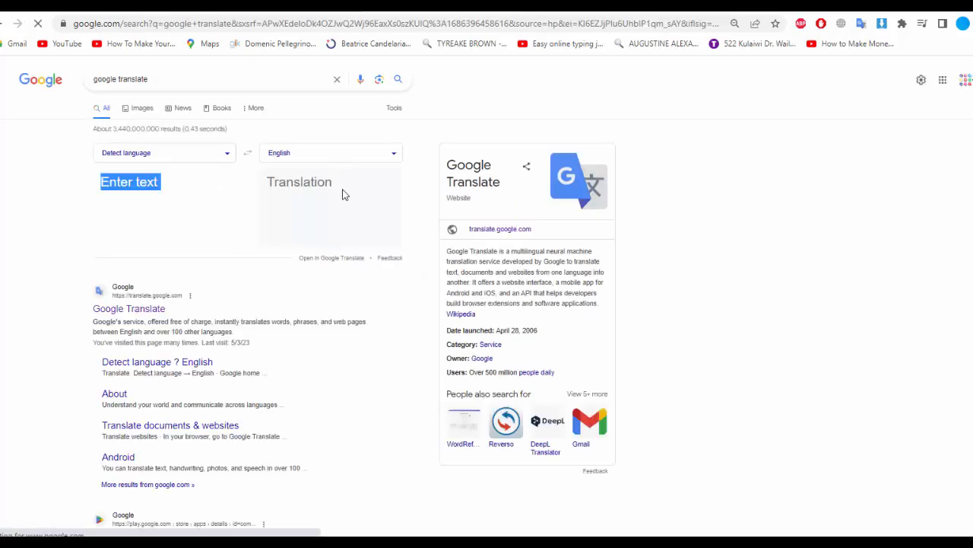
click(140, 190)
key(ctrl+v)
click(369, 160)
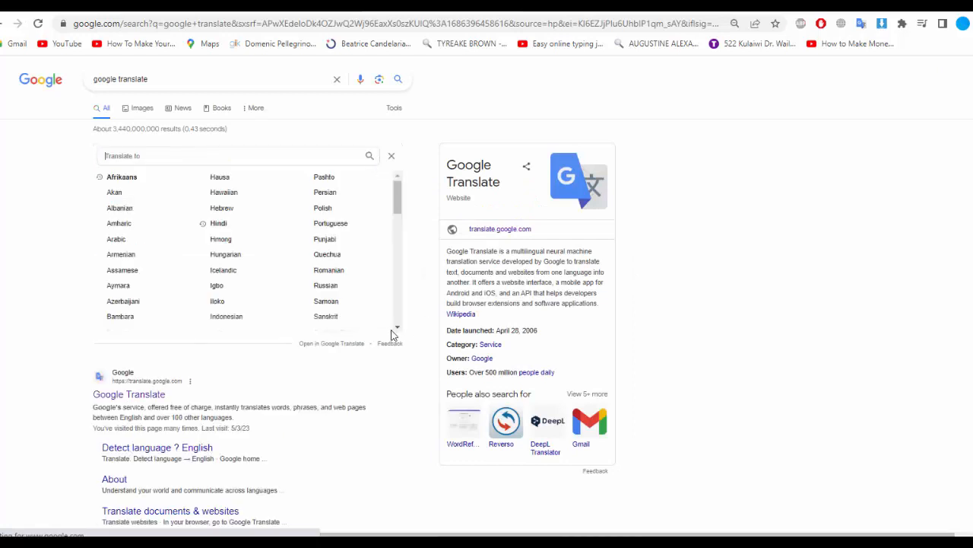
scroll(363, 291, down, 4)
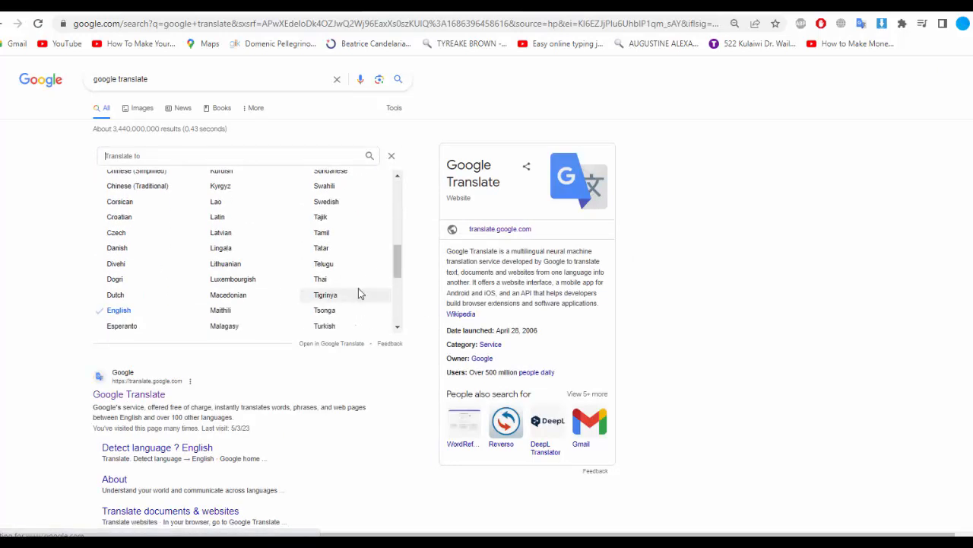
scroll(361, 292, down, 3)
click(322, 246)
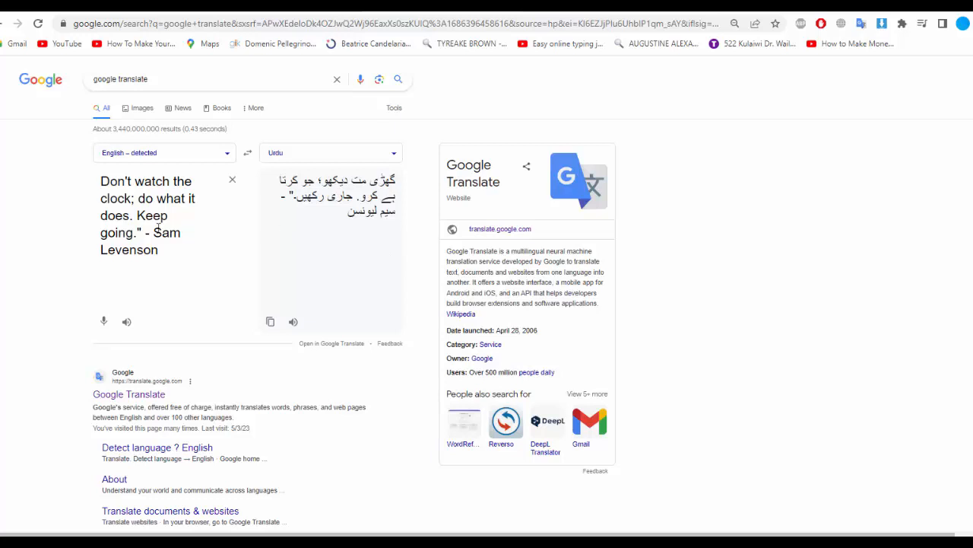
drag(368, 211, 416, 177)
drag(287, 181, 299, 181)
click(355, 196)
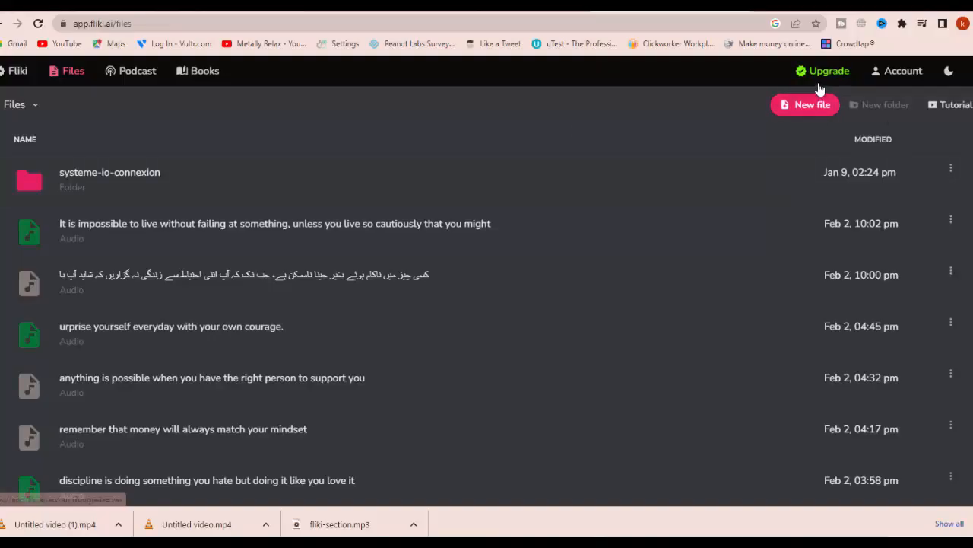
Step: Switch to Fliki and create a new audio-only file named Test123 with English as its language
click(803, 106)
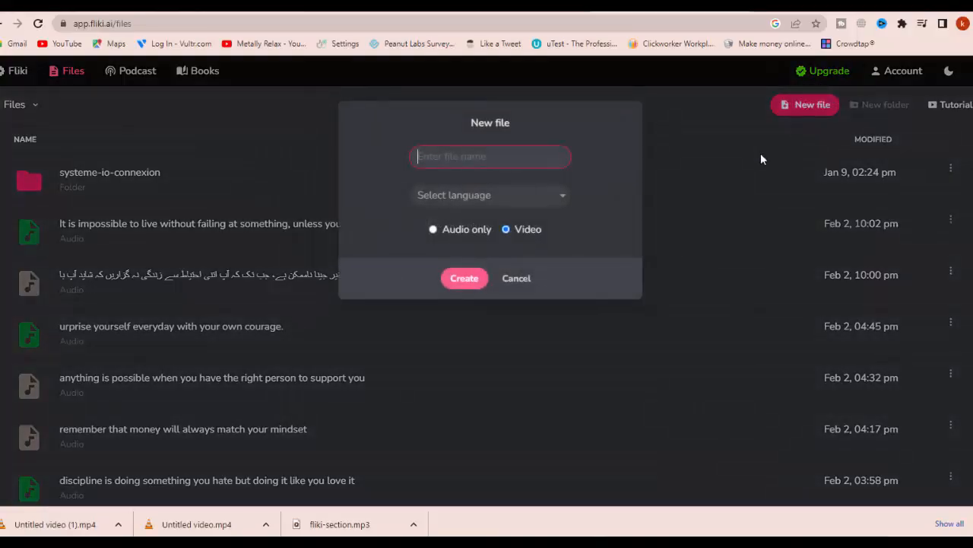
click(462, 232)
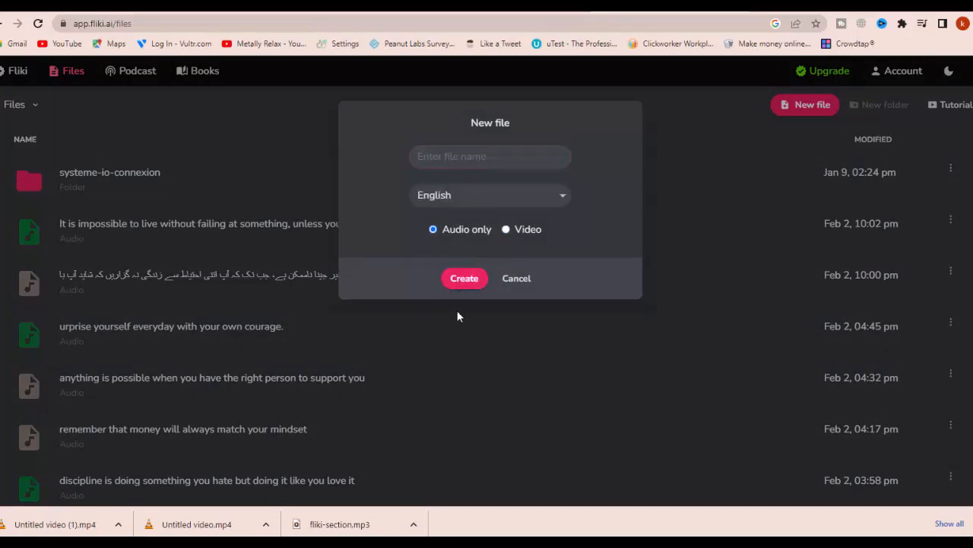
click(460, 283)
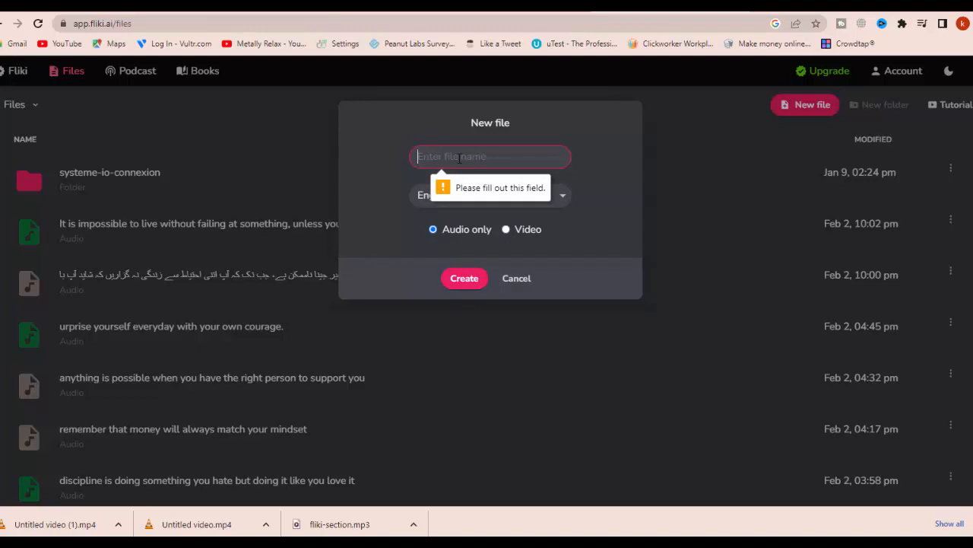
text(Tec=st)
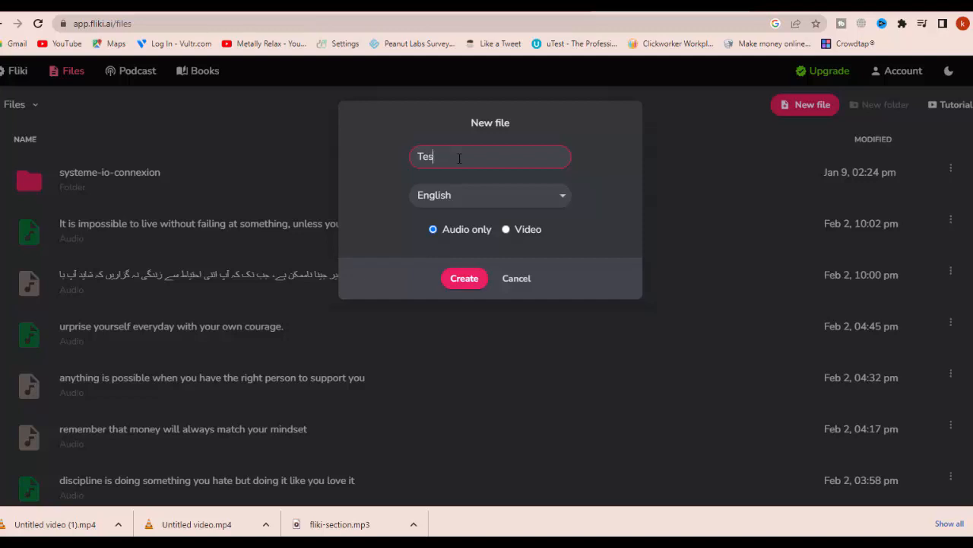
text(1233)
key(BackSpace)
click(523, 196)
scroll(469, 344, down, 10)
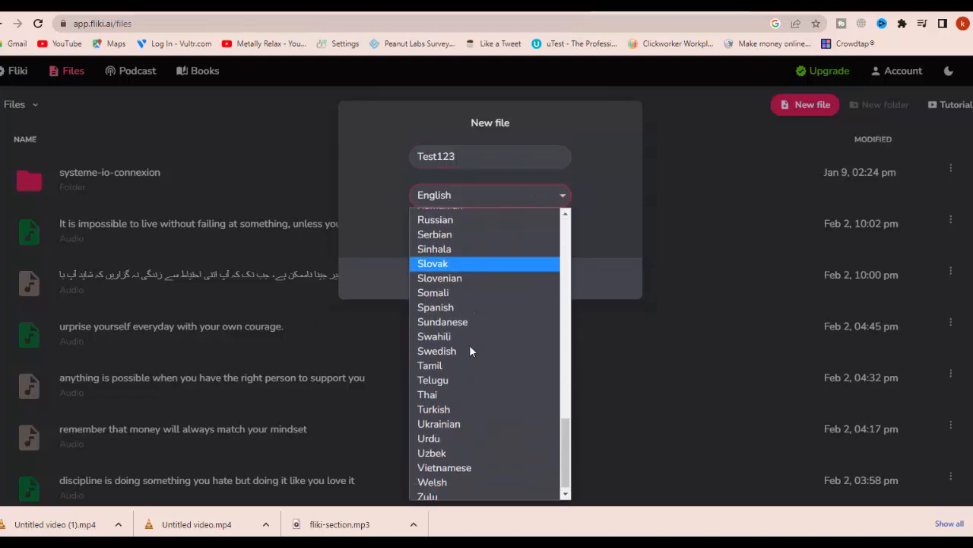
scroll(496, 388, up, 10)
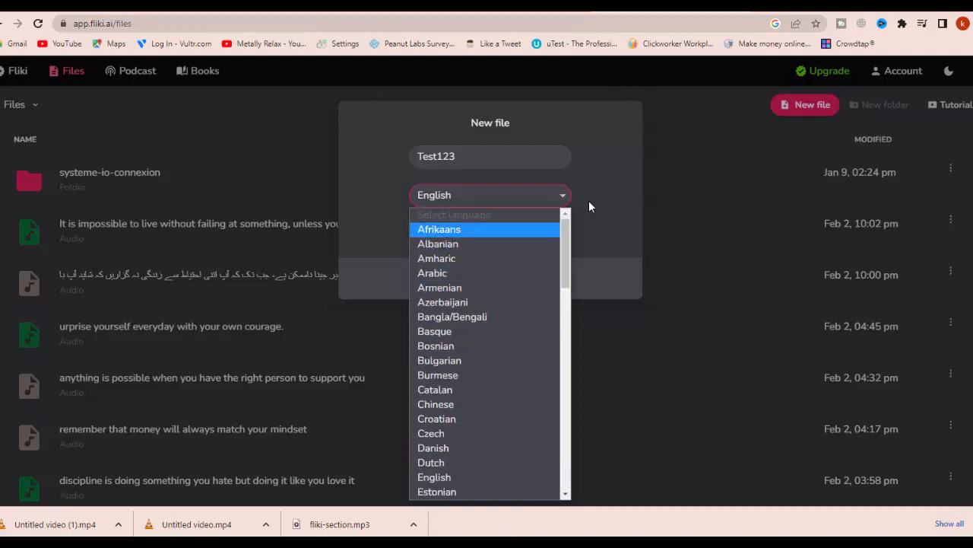
click(615, 202)
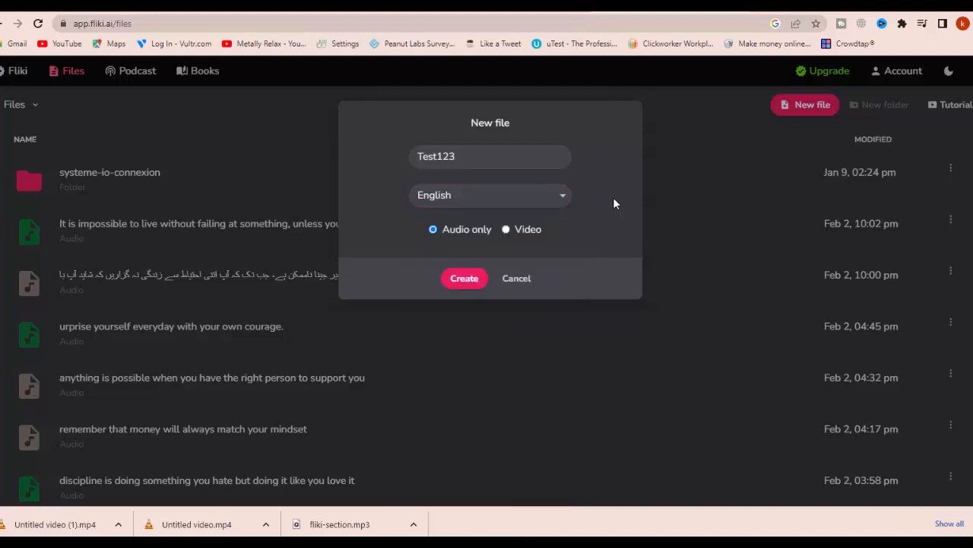
click(464, 279)
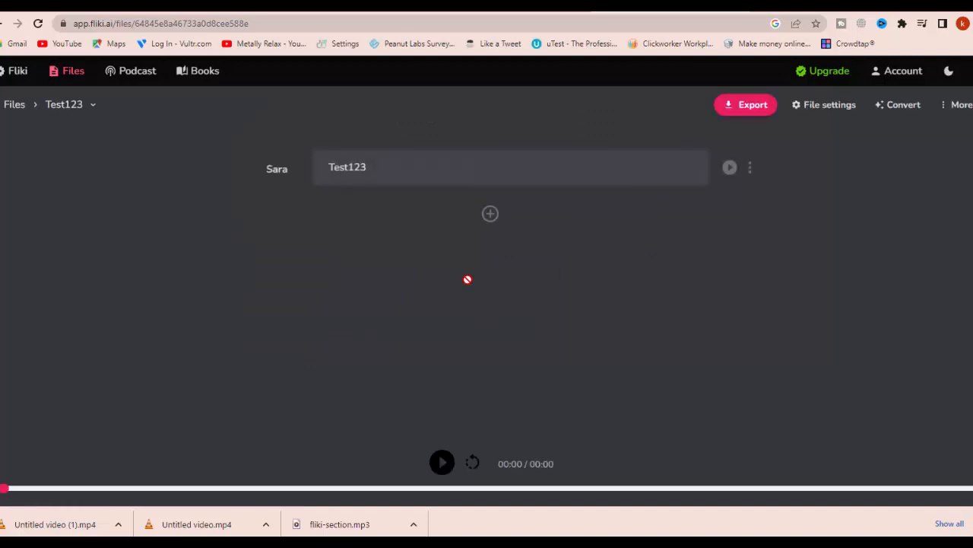
Step: Replace the Test123 placeholder line in the script with the motivational quote copied from ChatGPT
drag(409, 173, 278, 174)
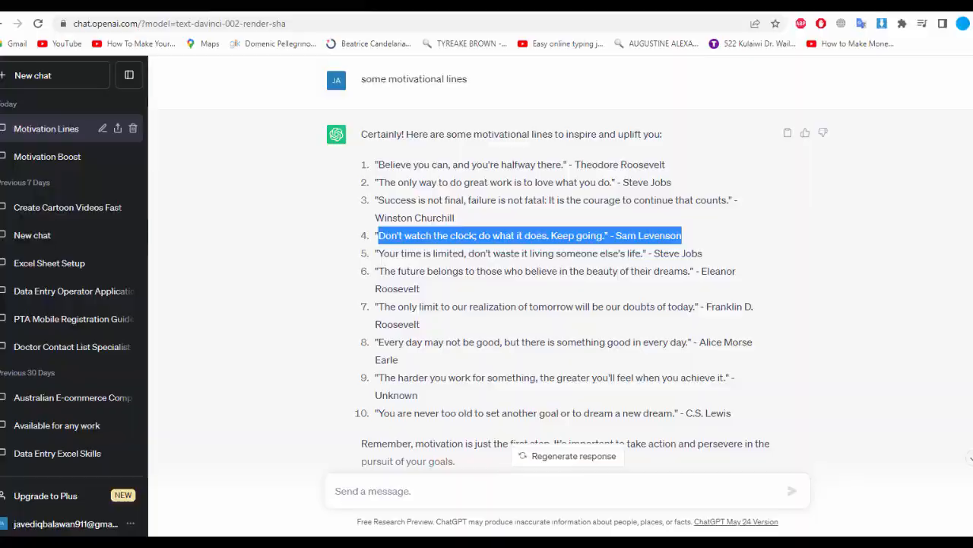
key(alt+Tab)
key(ctrl+v)
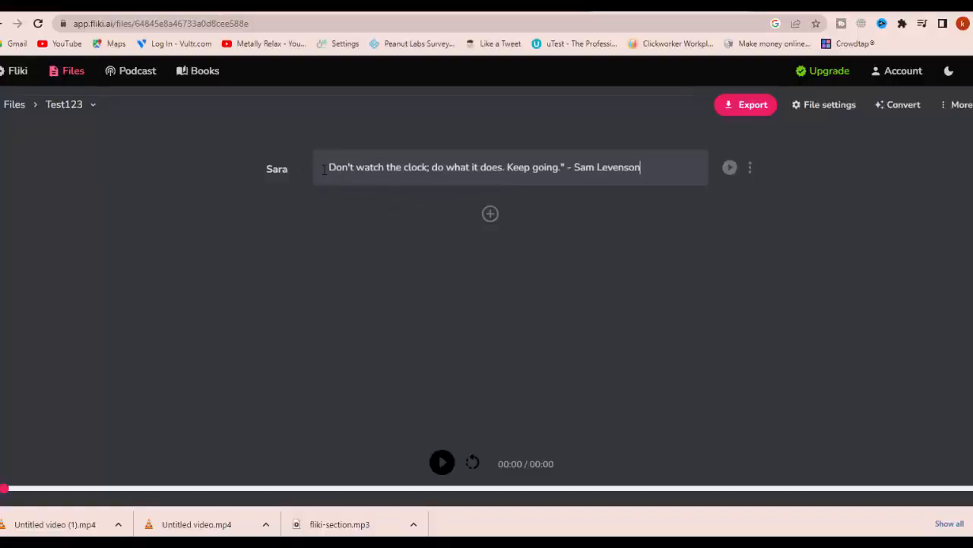
Step: Play the voice-over of the quote line to hear the Sara voice, replay it, and pause it
click(729, 168)
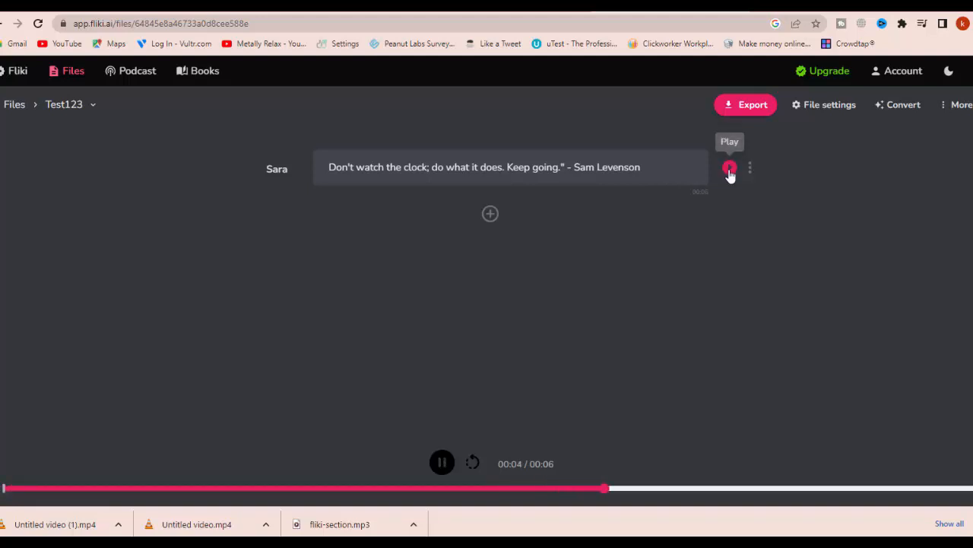
click(729, 168)
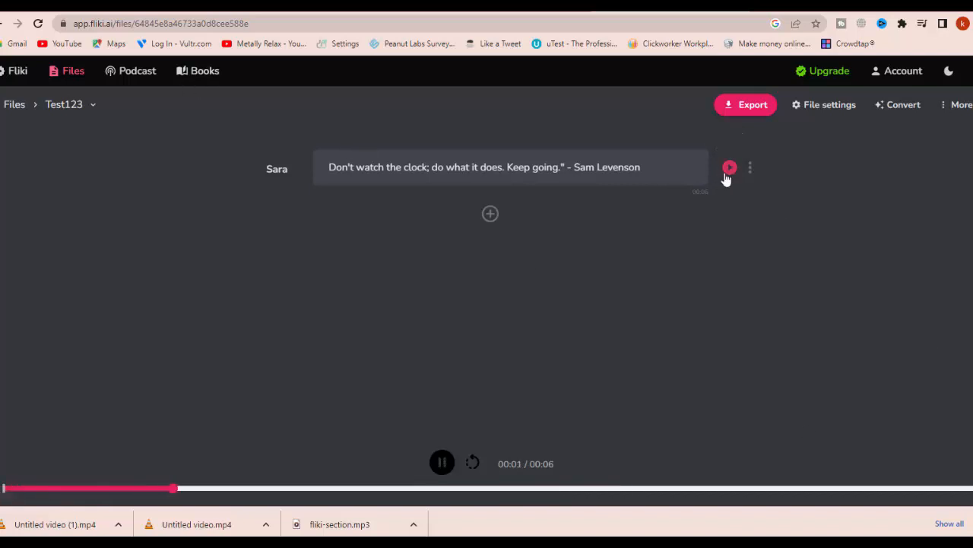
click(442, 461)
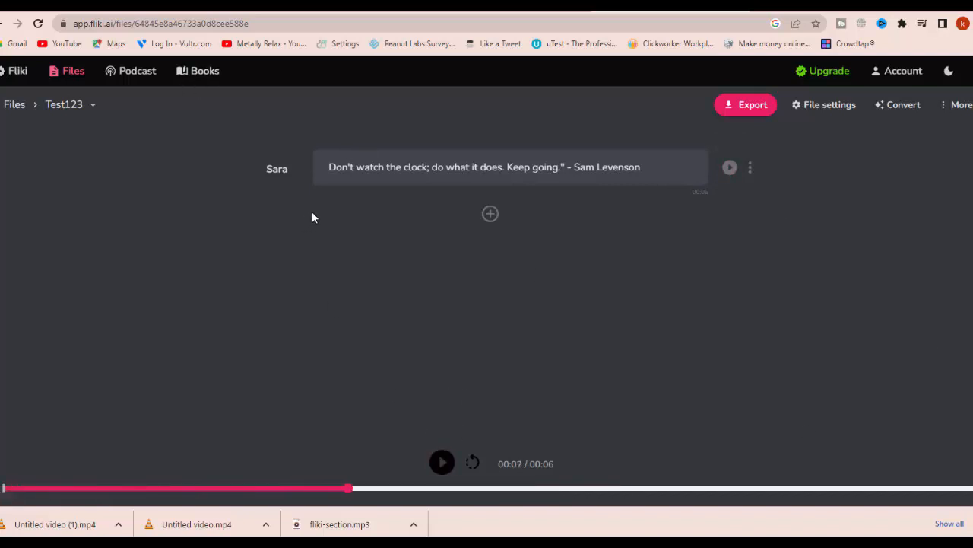
Step: Insert a 0.5-second pause after "Don't watch the clock;" in the quote line
click(371, 166)
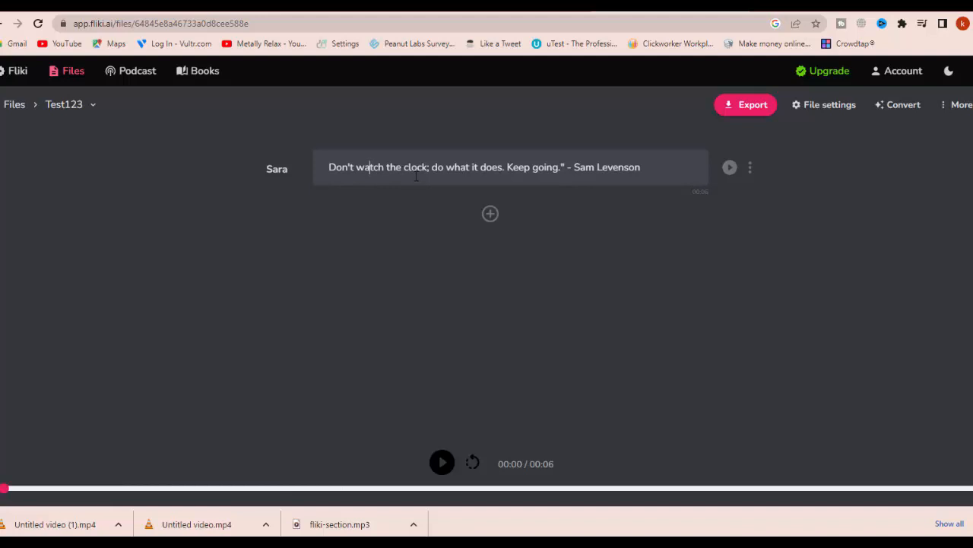
click(428, 166)
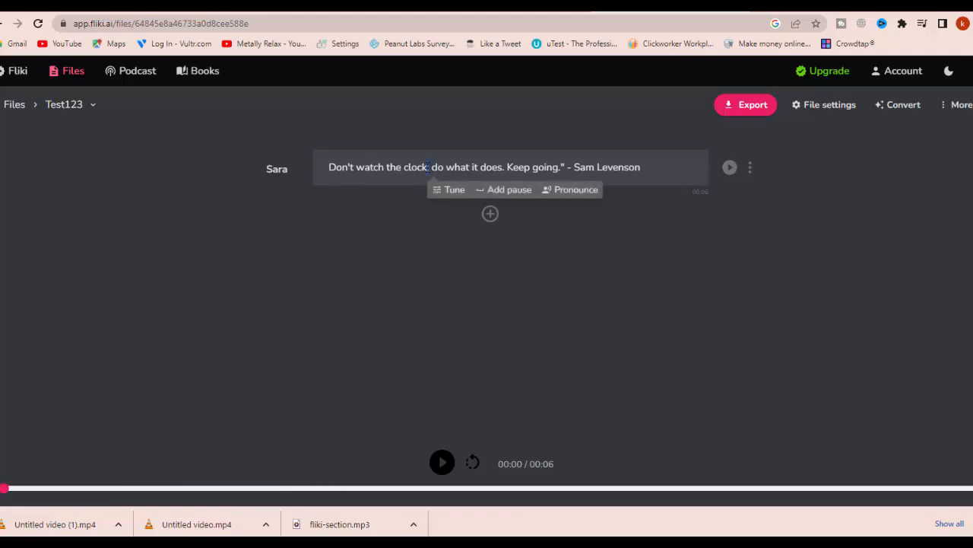
right_click(428, 167)
key(Escape)
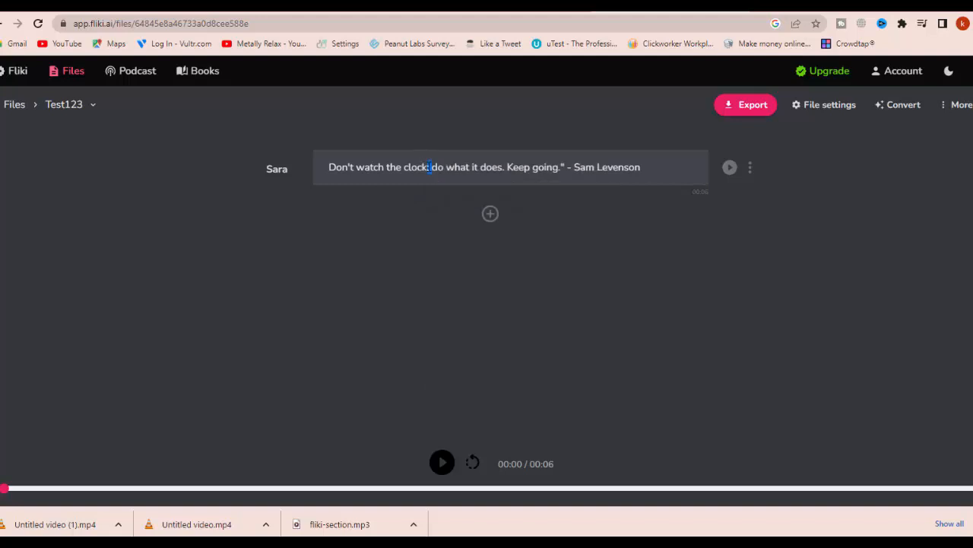
click(505, 192)
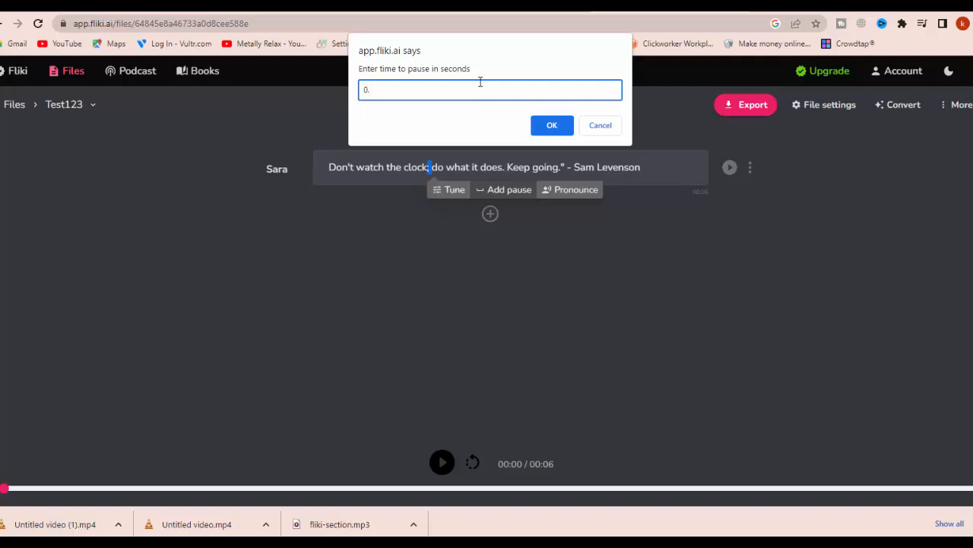
click(553, 125)
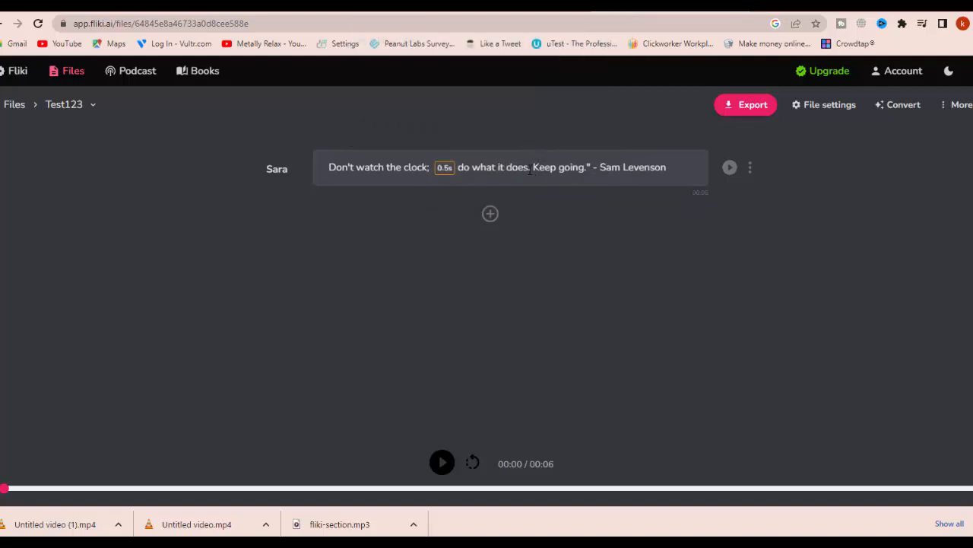
Step: Add 0.5-second pauses before "Keep going" and after the dash before the author's name, and play the line
drag(528, 169, 533, 170)
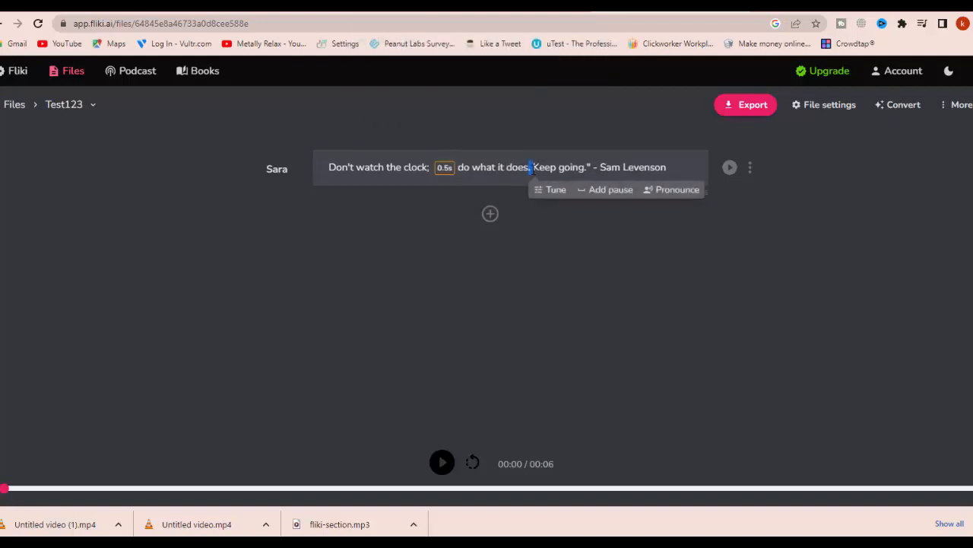
click(597, 190)
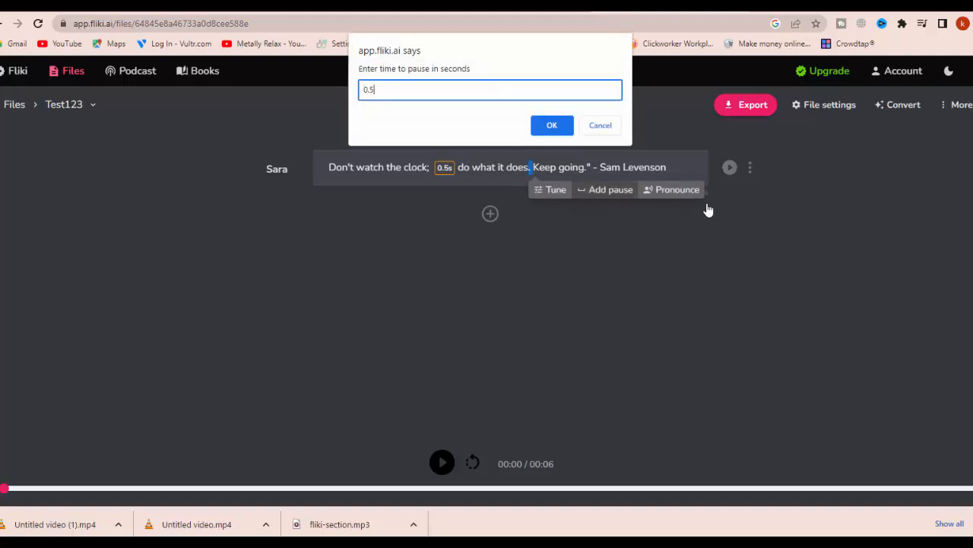
click(552, 125)
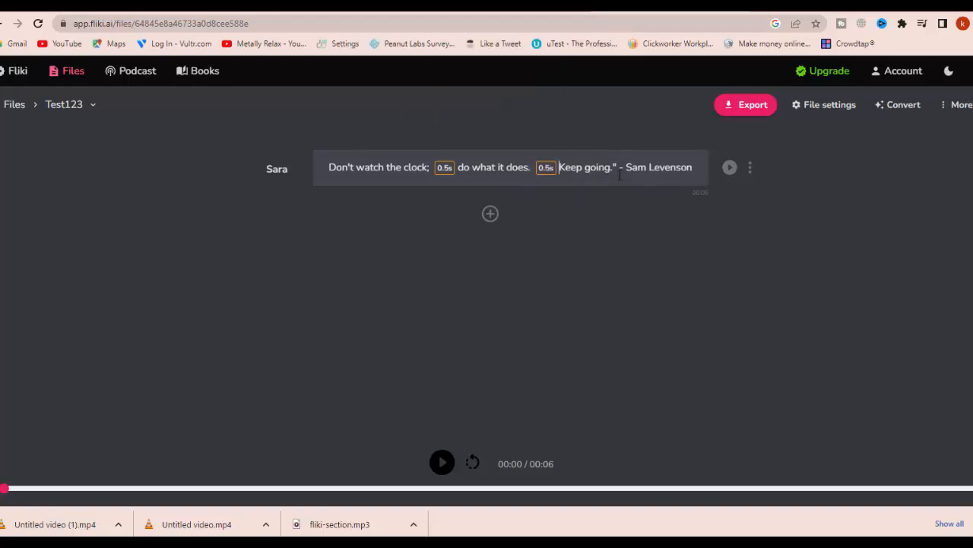
drag(626, 168, 618, 167)
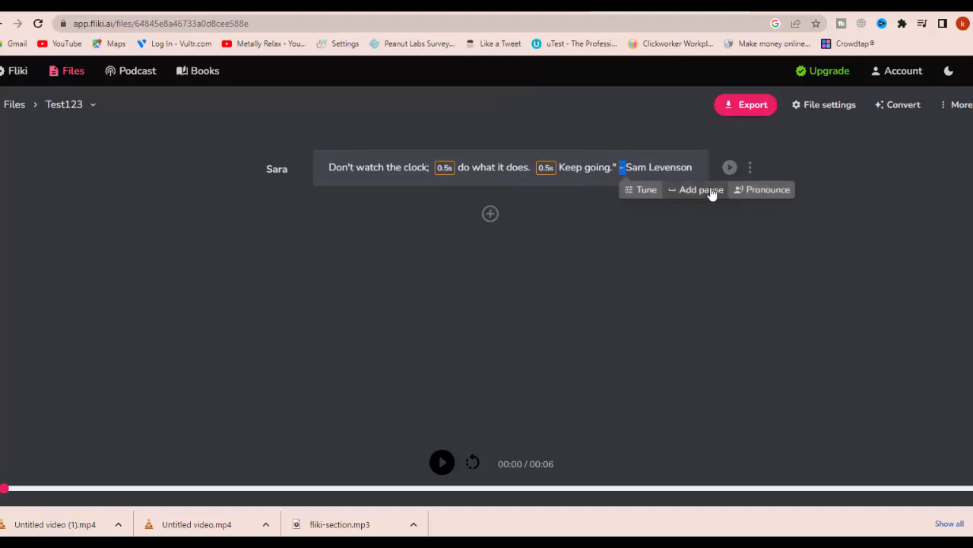
click(710, 191)
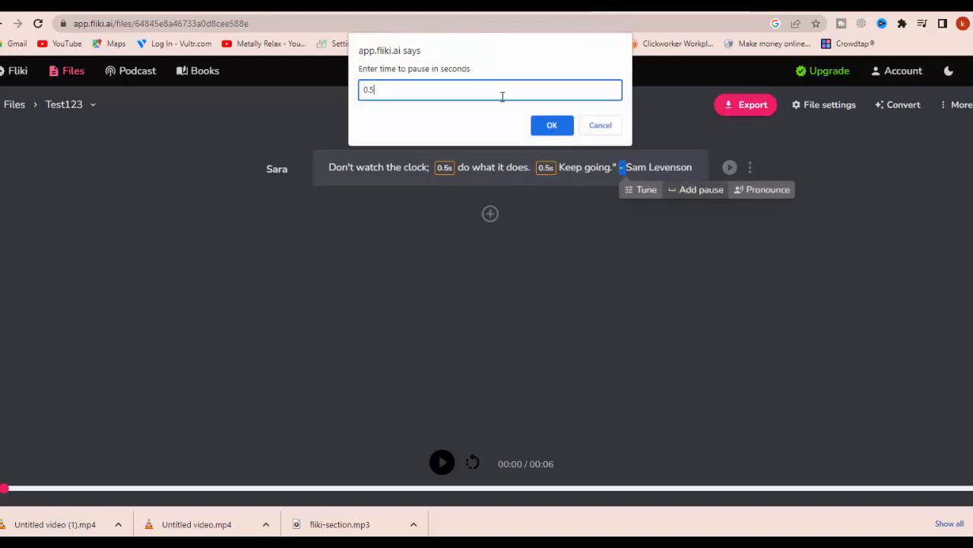
click(549, 124)
click(730, 167)
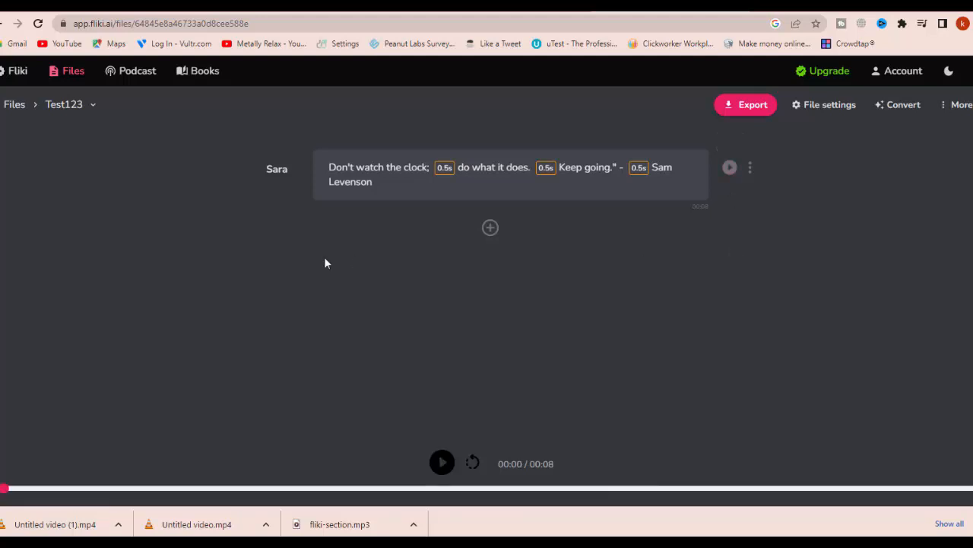
Step: Change the quote line's voice from Sara to the US English male voice Matthew
click(277, 171)
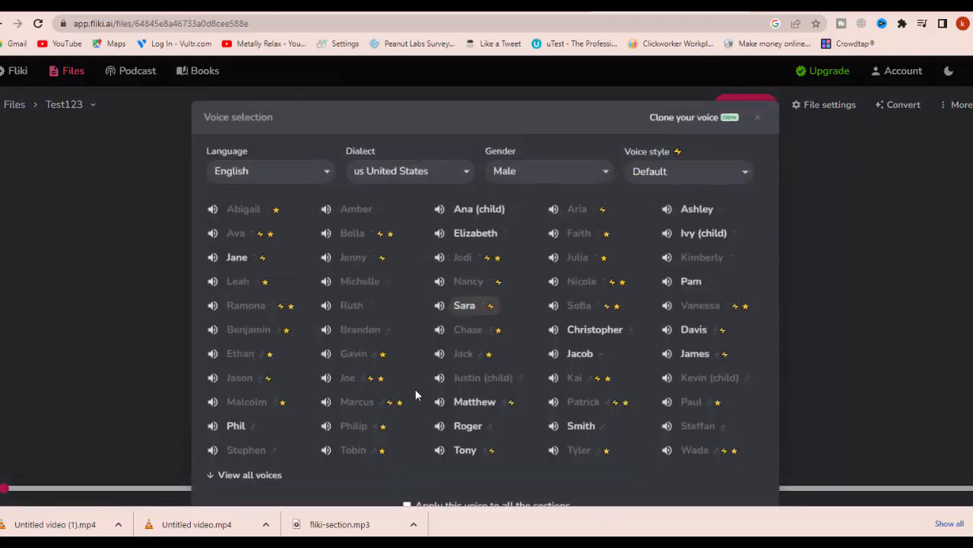
click(476, 407)
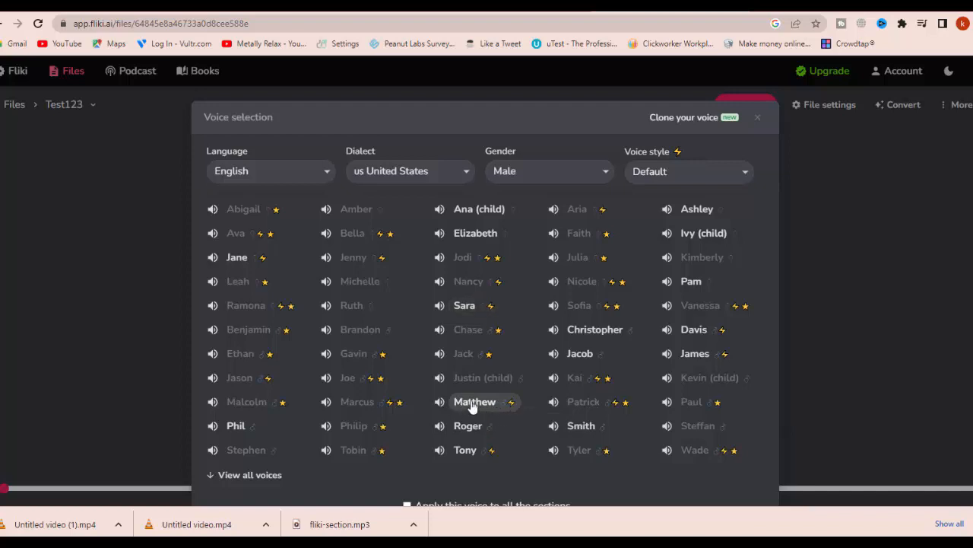
scroll(473, 407, down, 2)
click(478, 447)
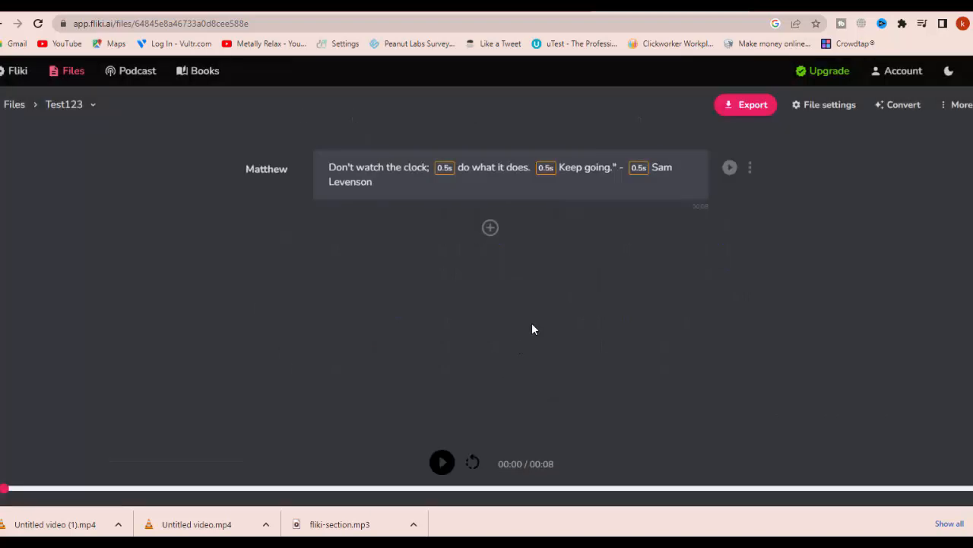
Step: Play the quote in the Matthew voice and look at the line's additional options, including Download
click(731, 167)
click(730, 168)
click(750, 168)
click(440, 464)
click(750, 167)
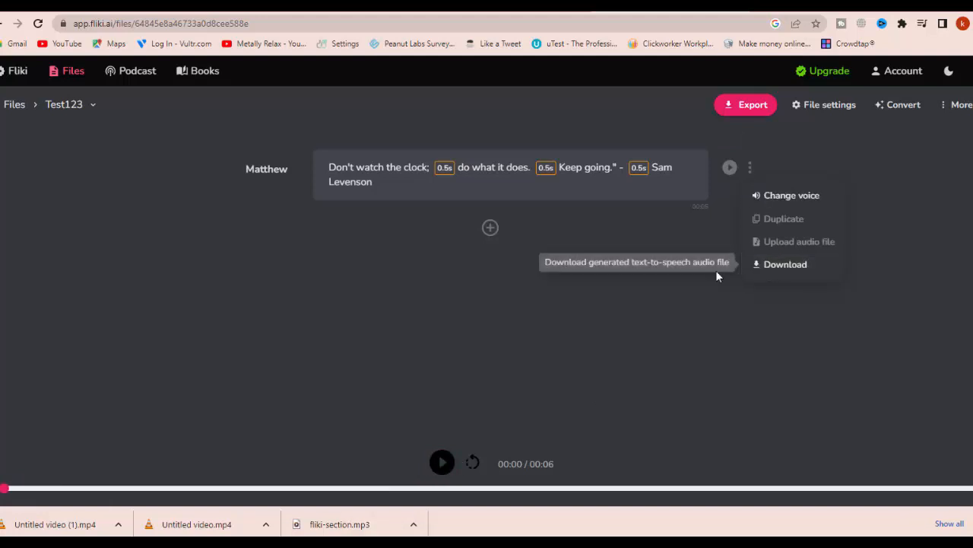
right_click(964, 308)
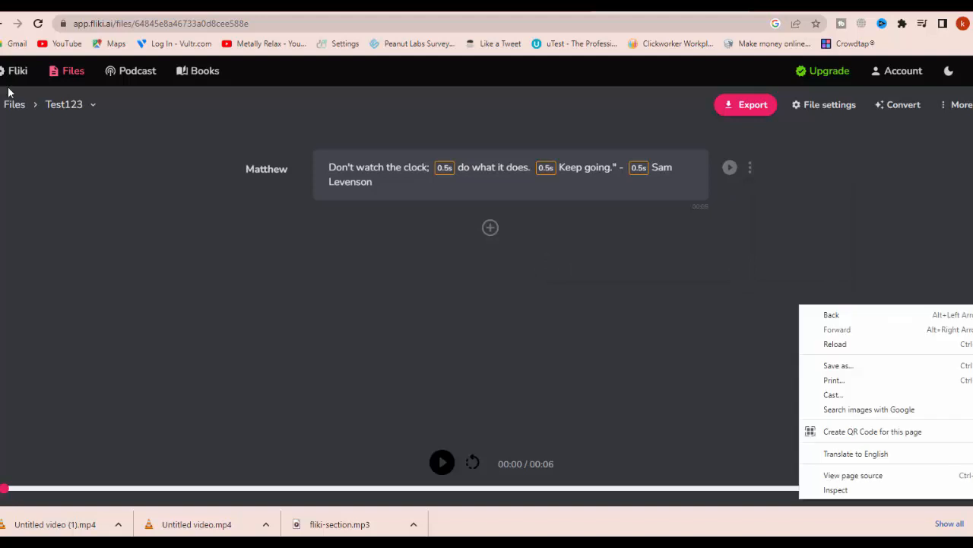
click(50, 76)
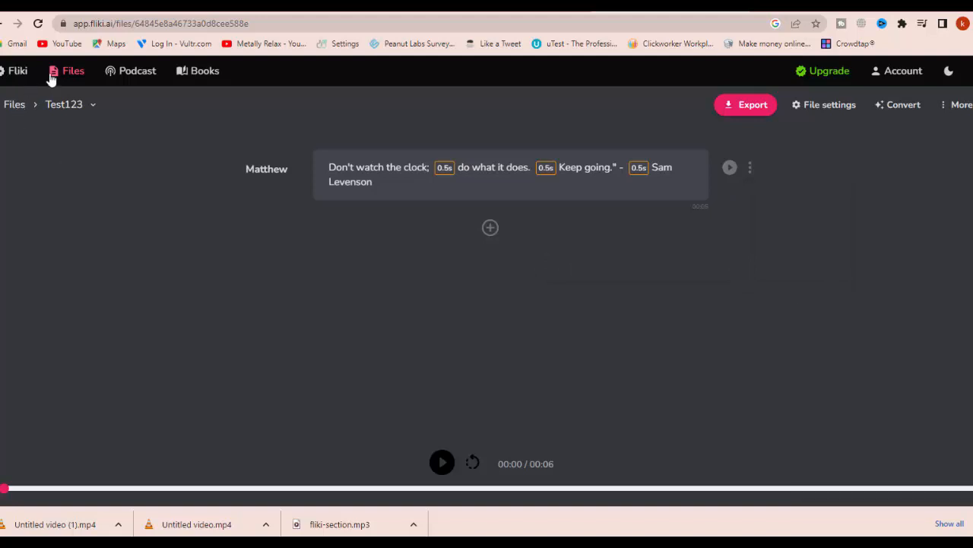
Step: Return to the file list and create a new English video file named tst 1231
click(11, 77)
click(806, 104)
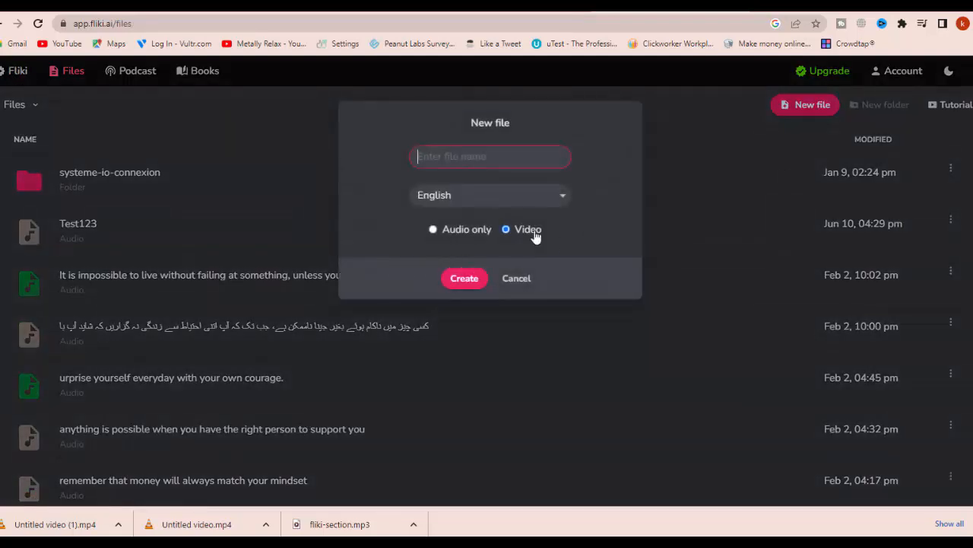
text(tst 1231)
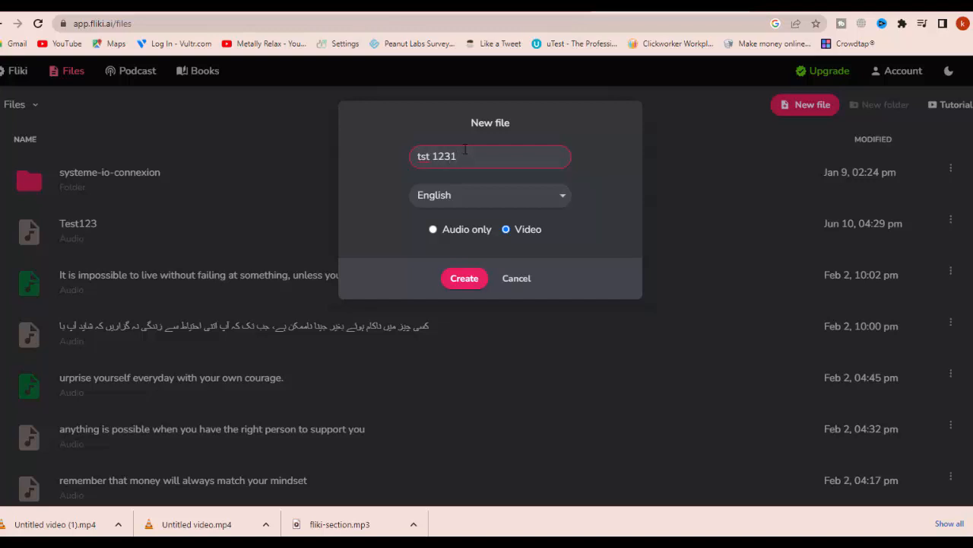
click(472, 283)
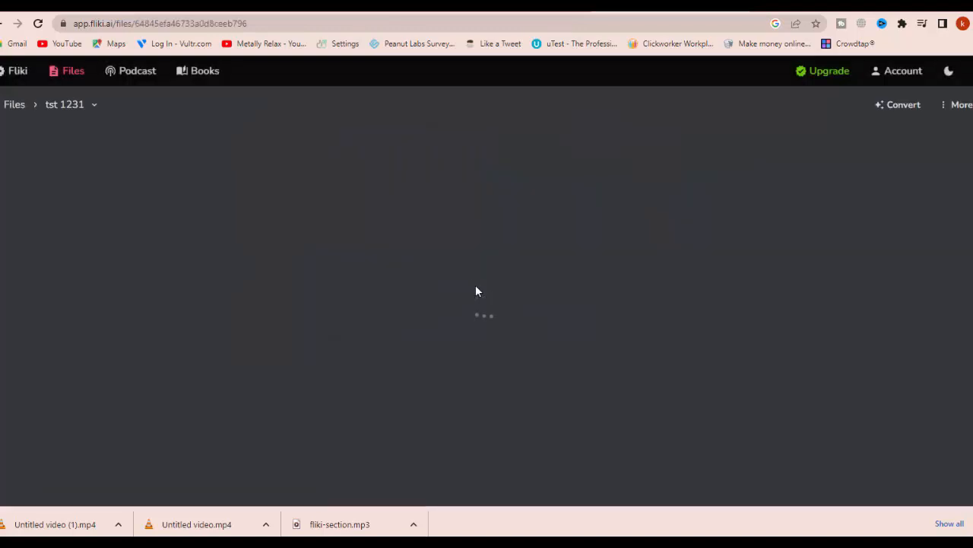
Step: Replace the tst 1231 placeholder line with the "Don't watch the clock" quote, and auto-pick and preview a video for it
drag(80, 170, 265, 156)
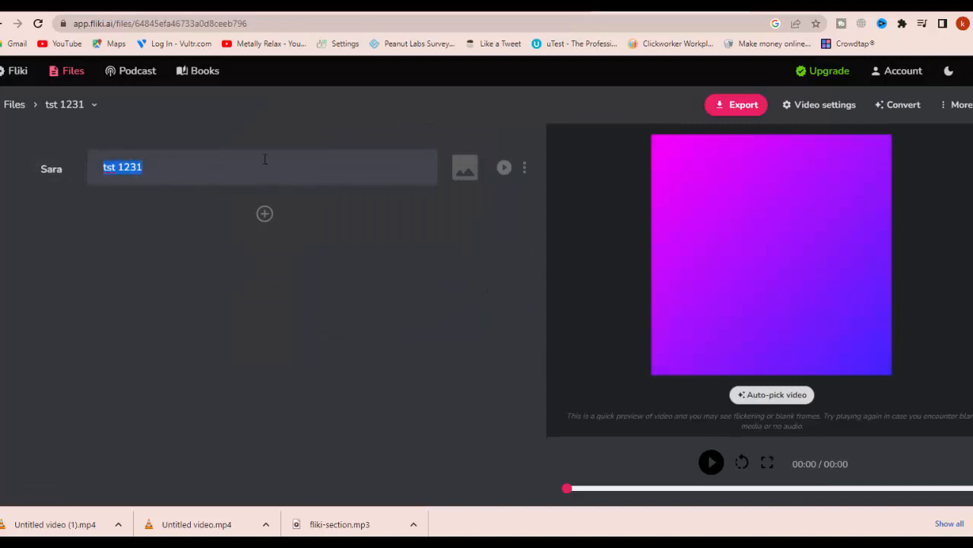
text(Don't watch the clock; do what it does. Keep going." - Sam Levenson)
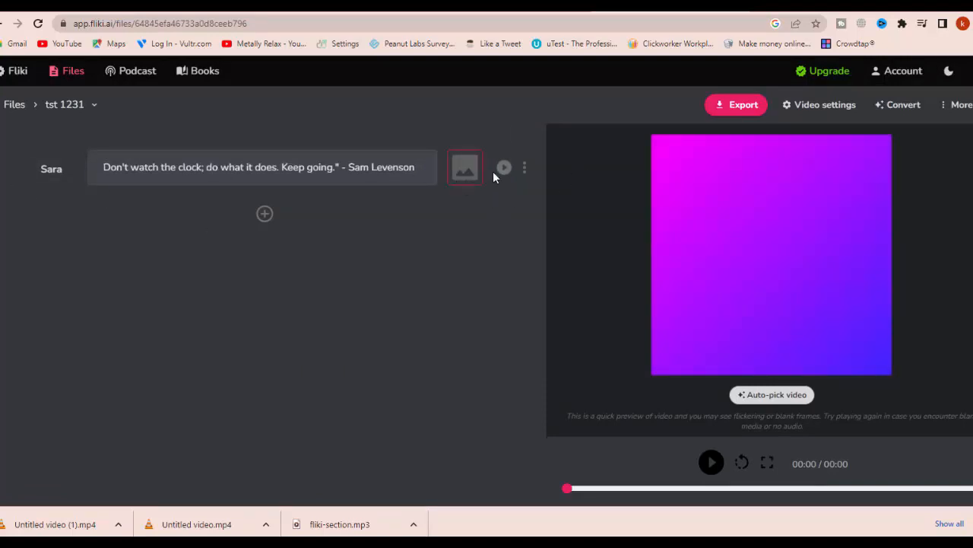
click(775, 396)
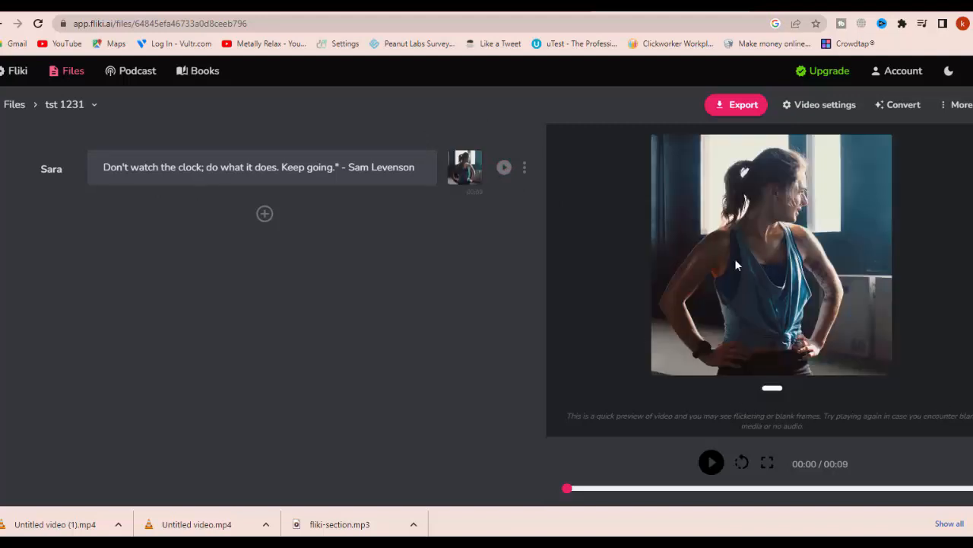
click(712, 463)
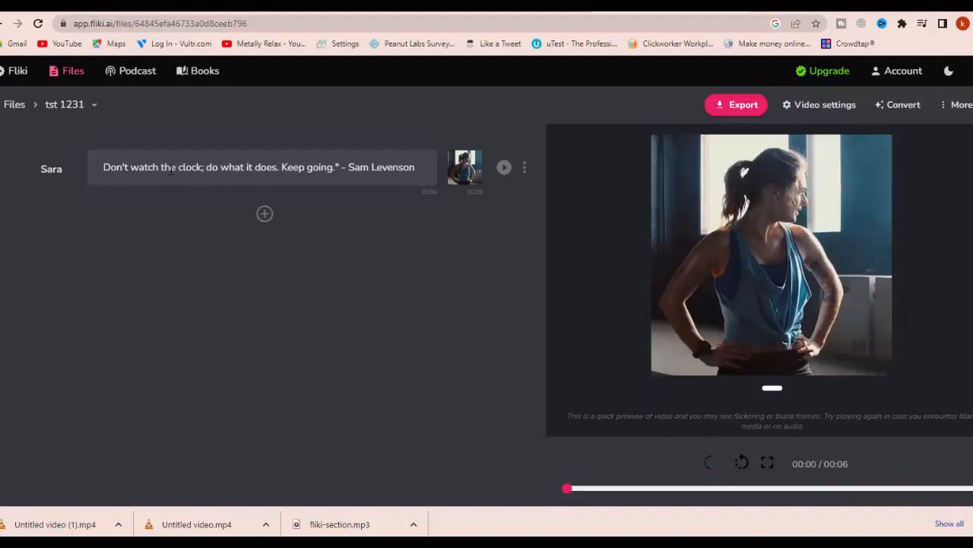
Step: Look at the Tune options for the text after "clock;" and the choices for converting content to video
click(204, 168)
click(226, 190)
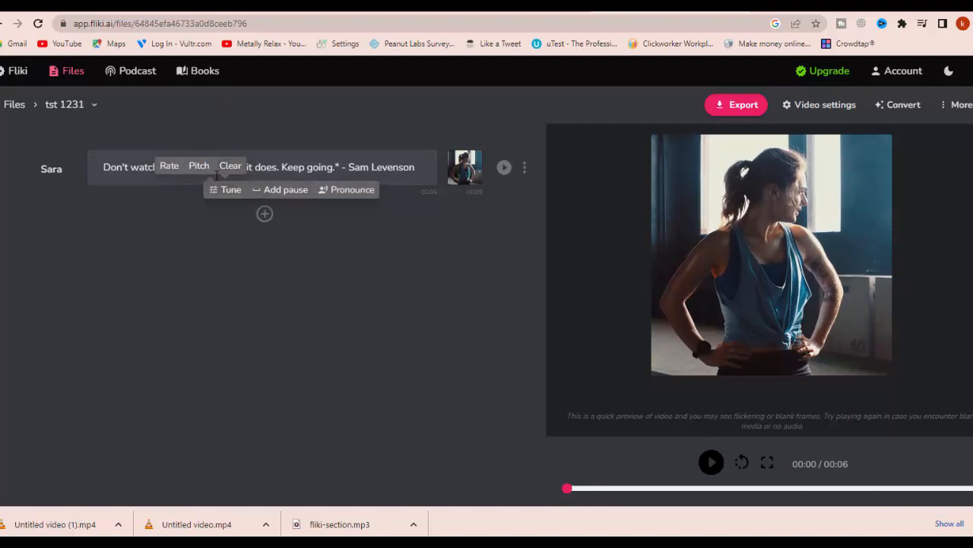
click(401, 357)
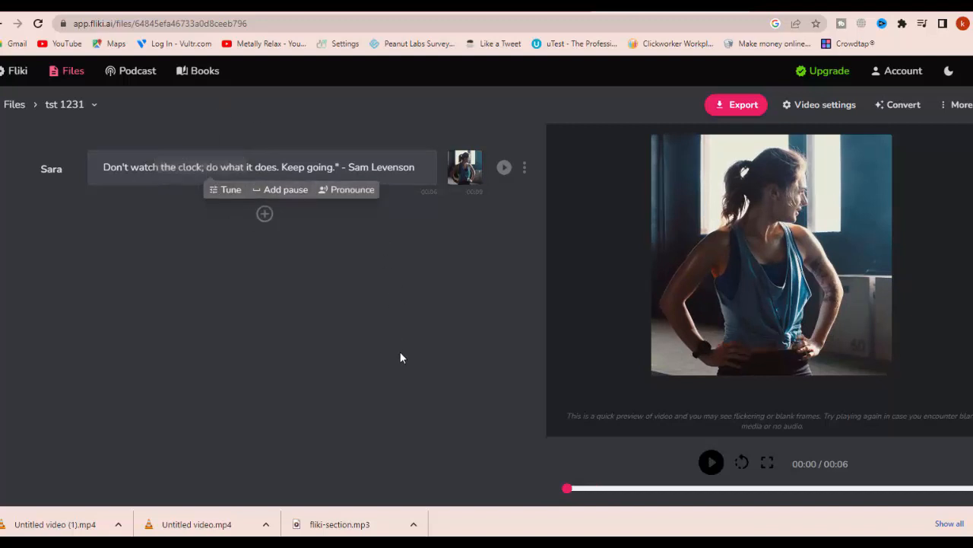
click(905, 107)
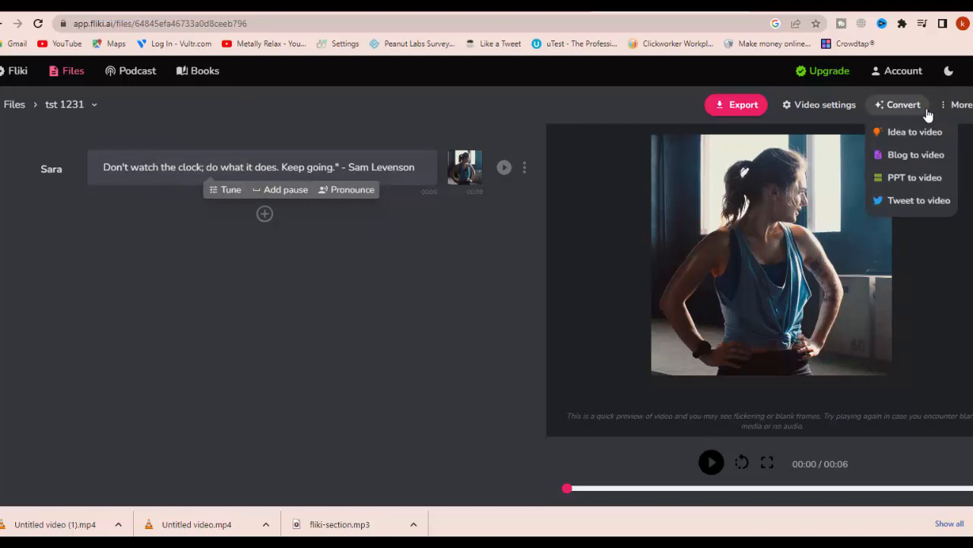
Step: Examine the video settings for size, effects and subtitle styling, including the color picker for the subtitle font
click(824, 120)
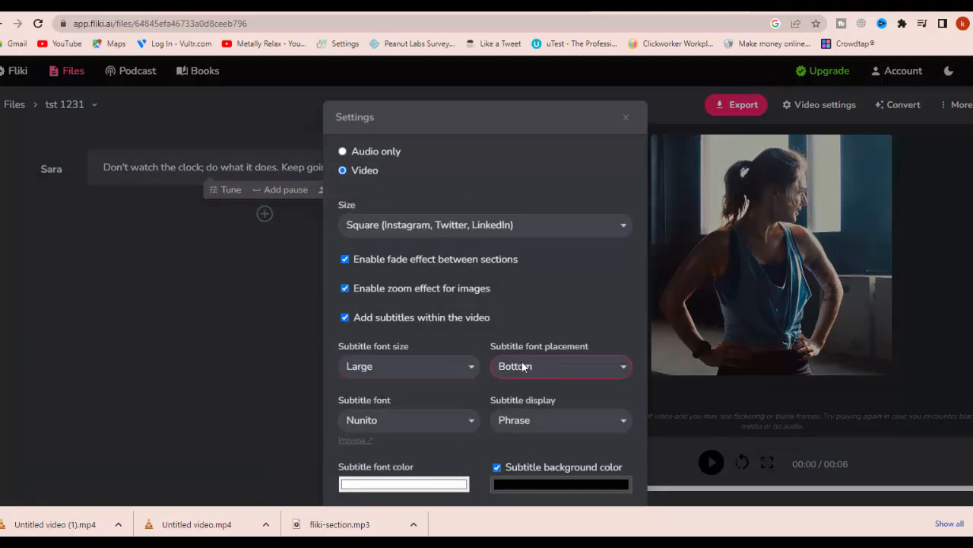
scroll(472, 289, down, 2)
click(183, 396)
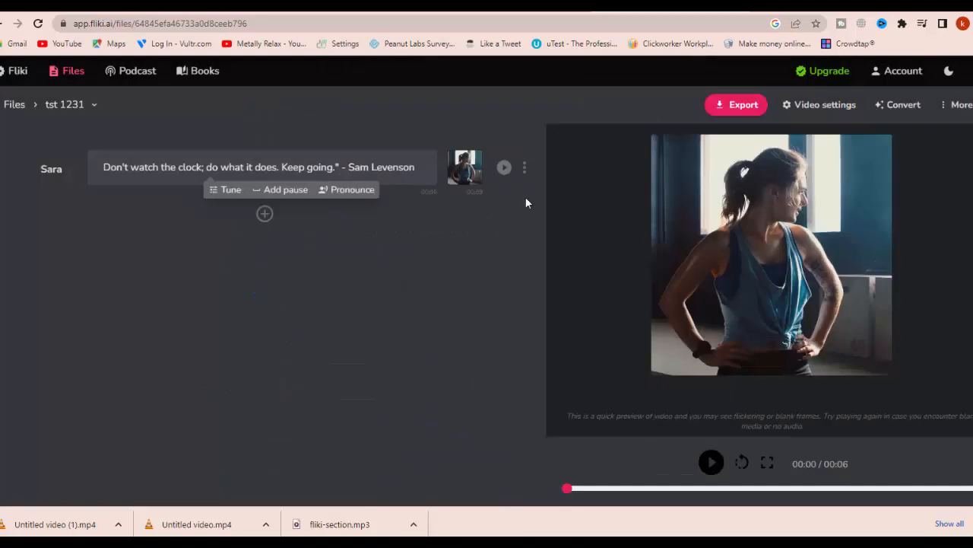
click(822, 111)
click(386, 484)
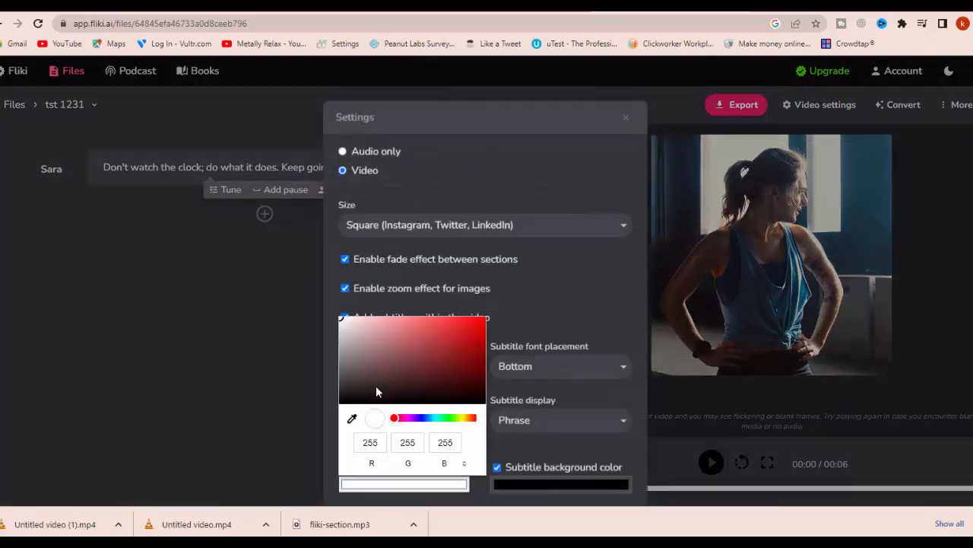
click(238, 459)
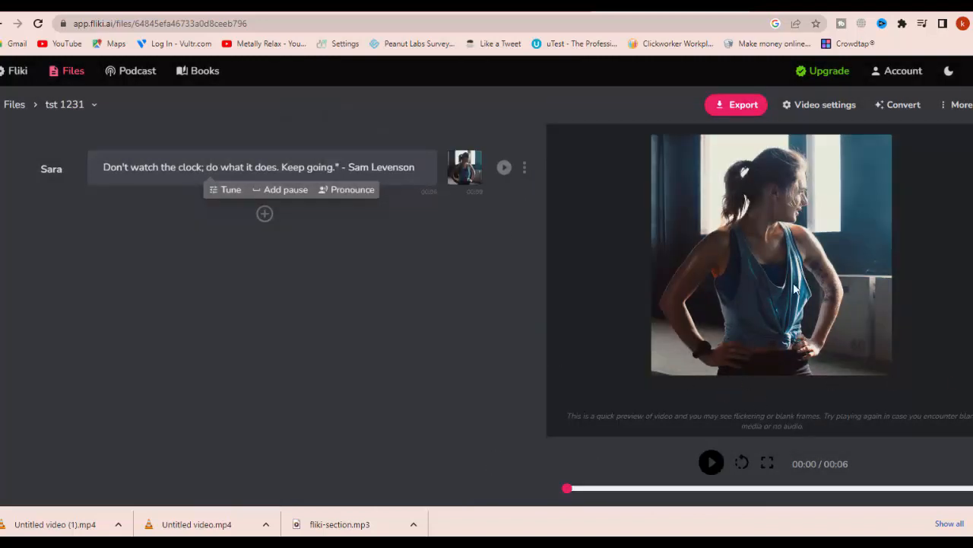
Step: Download the quote section's generated voice-over audio, open the downloaded file in the media player, and close the player
click(525, 169)
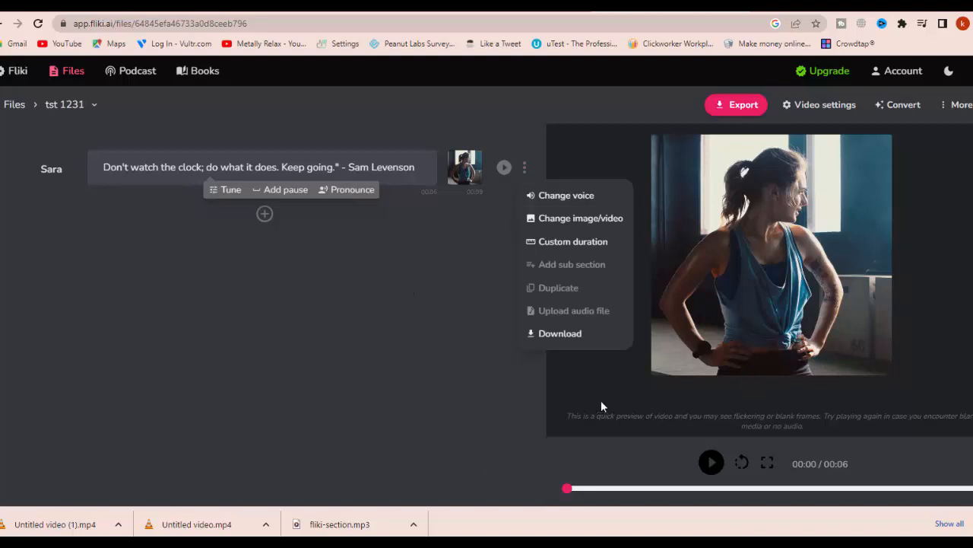
click(582, 333)
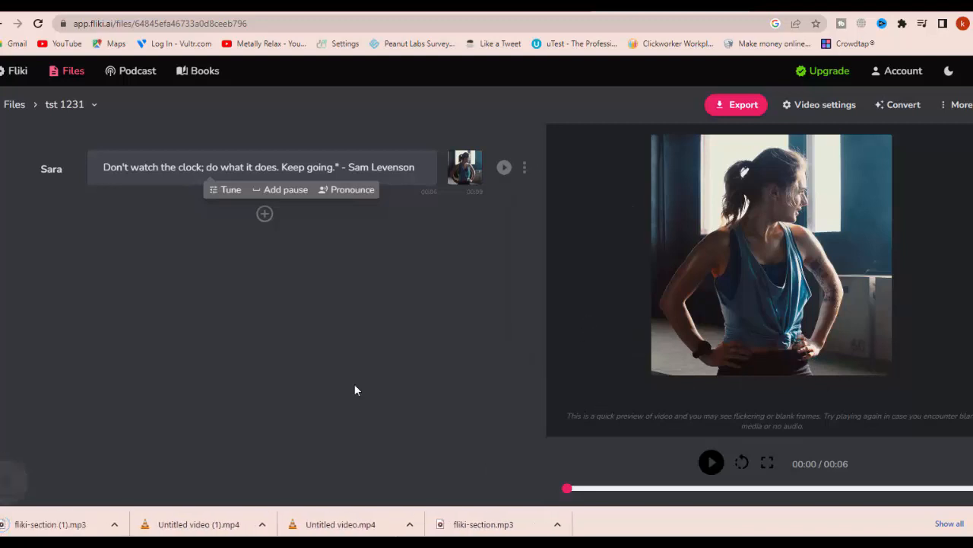
click(63, 523)
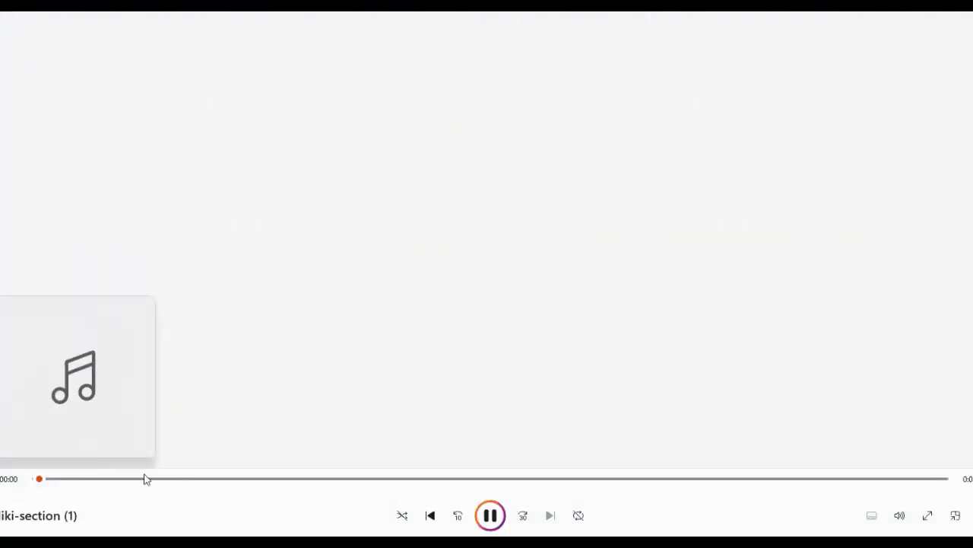
click(963, 26)
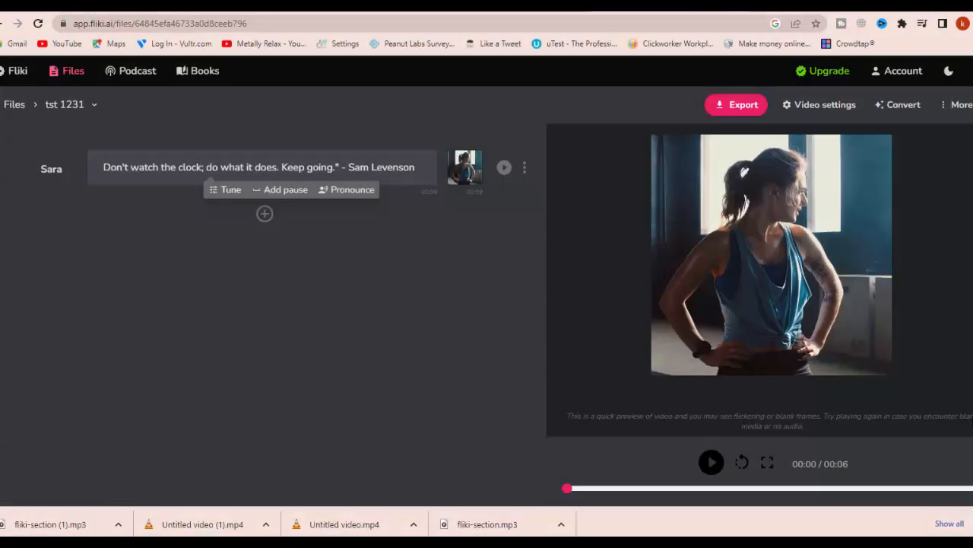
Step: Start exporting the quote video from Fliki and switch to the D-ID studio
click(719, 105)
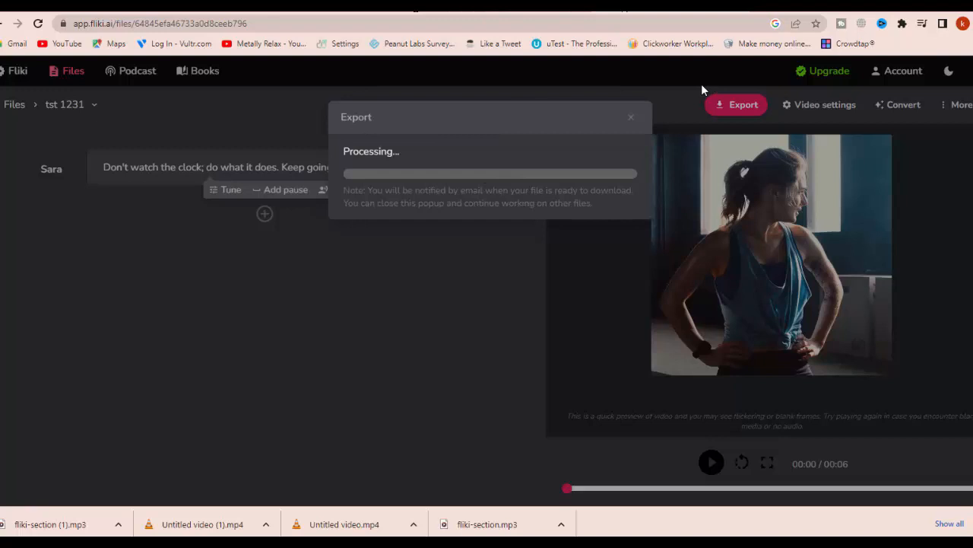
click(613, 8)
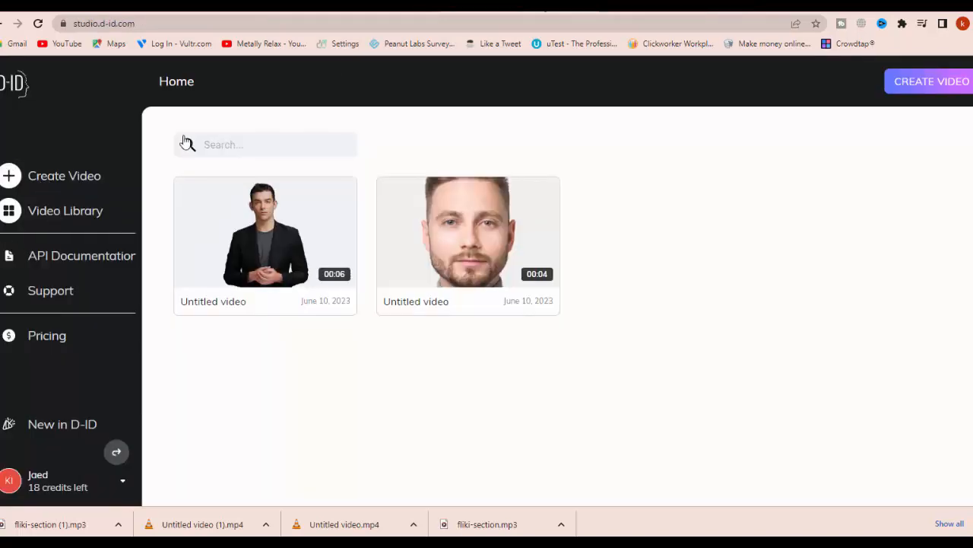
click(472, 6)
click(562, 7)
click(372, 6)
click(494, 6)
Step: Start a new D-ID video and choose the smiling bald man in the white T-shirt as the presenter
click(33, 182)
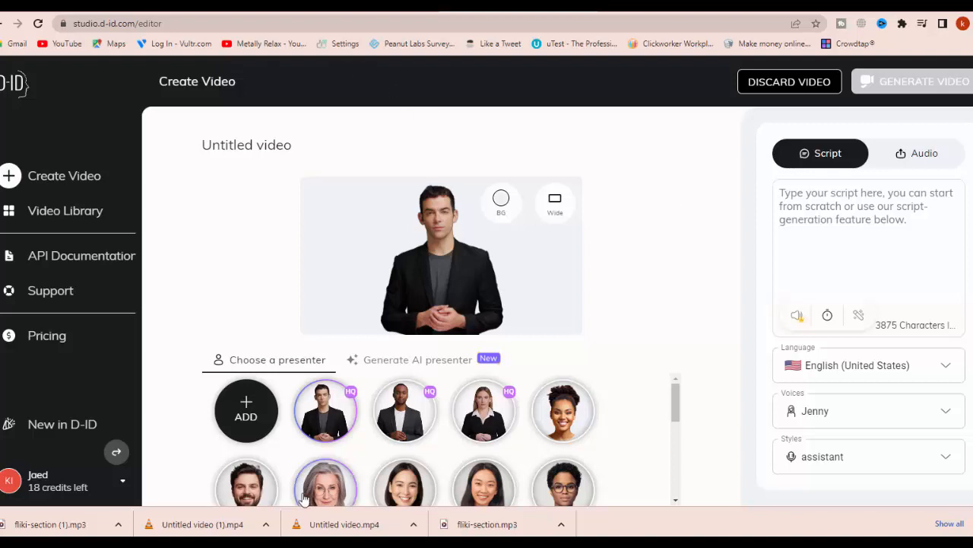
scroll(532, 384, down, 5)
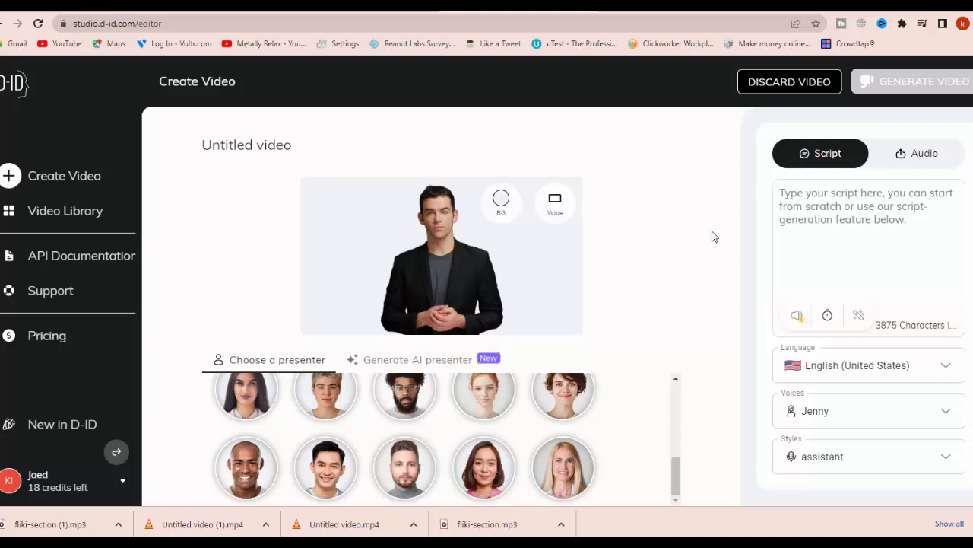
click(258, 479)
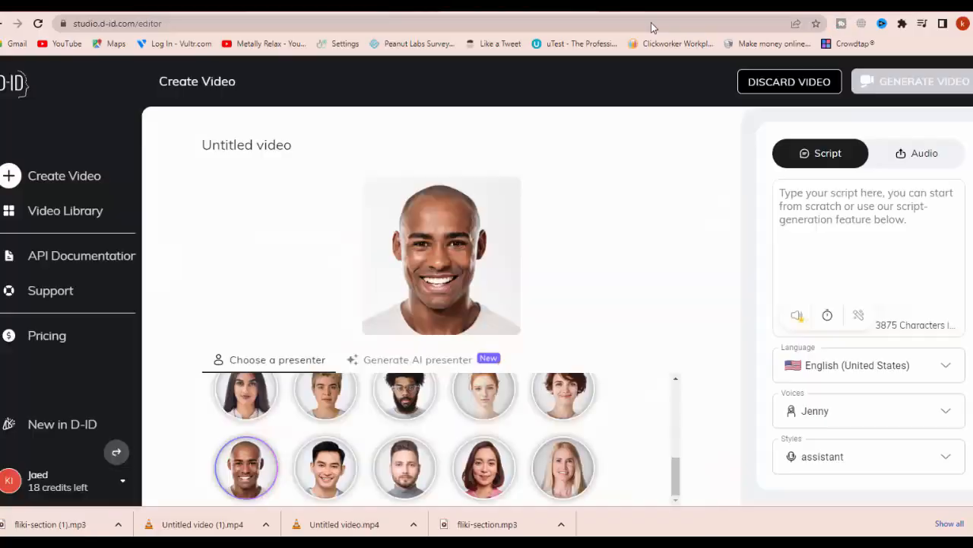
Step: Enter the script "Don't watch the clock; do what it does. Keep going." - Sam Levenson and set the voice to Roger
click(830, 204)
text(Don't watch the clock; do what it does. Keep going." - Sam Levenson)
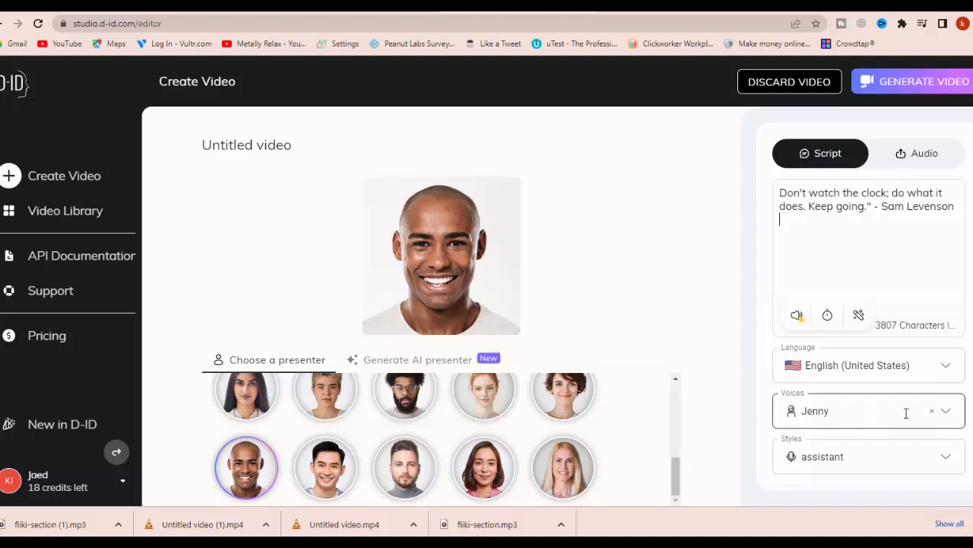
click(867, 424)
scroll(830, 306, down, 6)
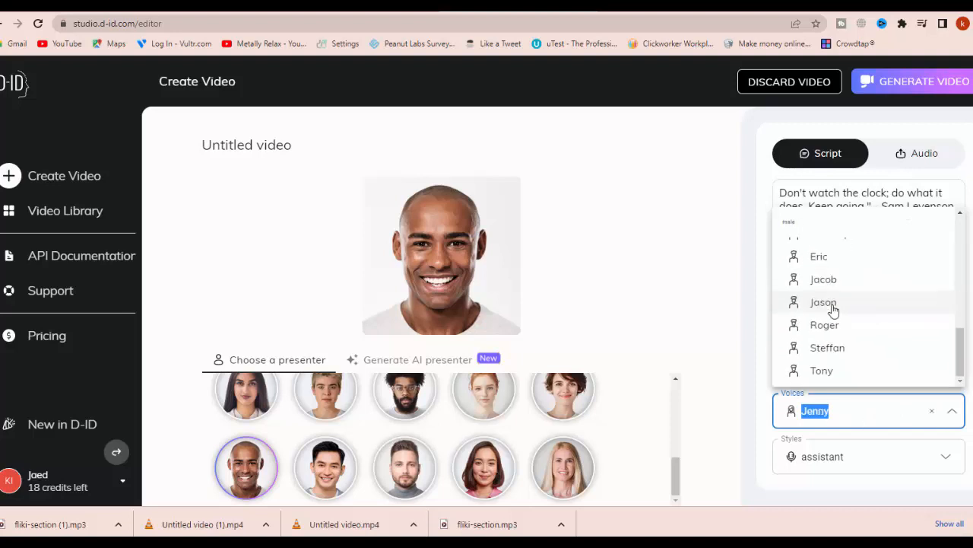
click(830, 329)
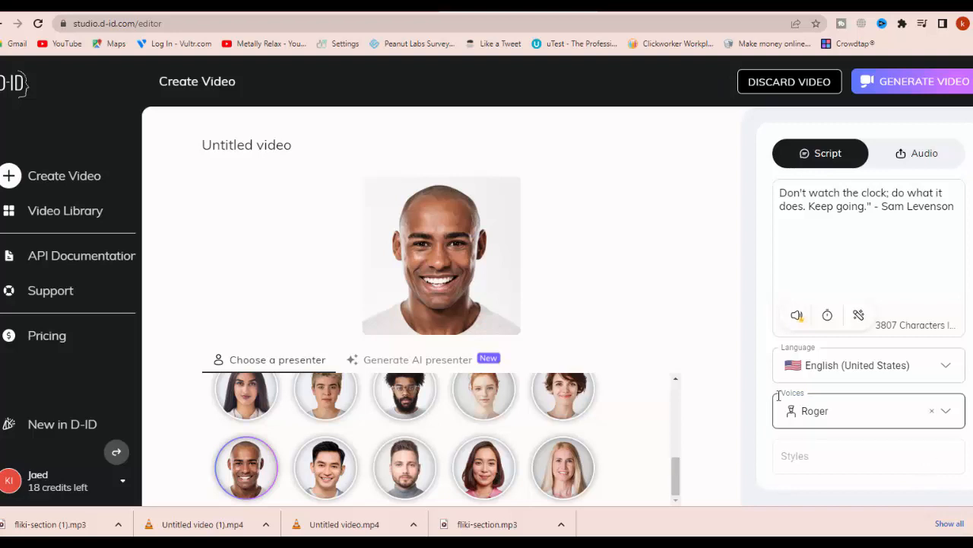
Step: Select English (United States) from the available languages for the presenter's speech
click(947, 368)
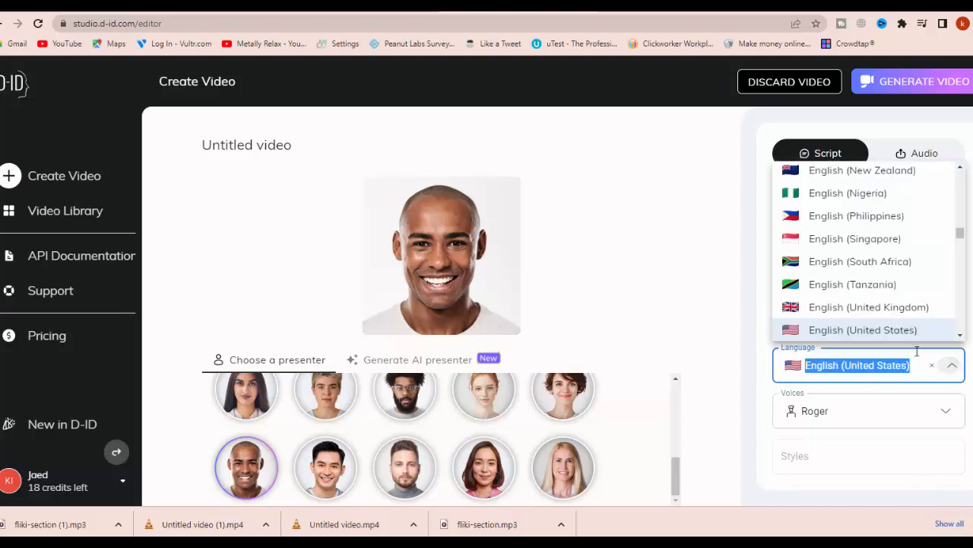
scroll(865, 319, down, 1)
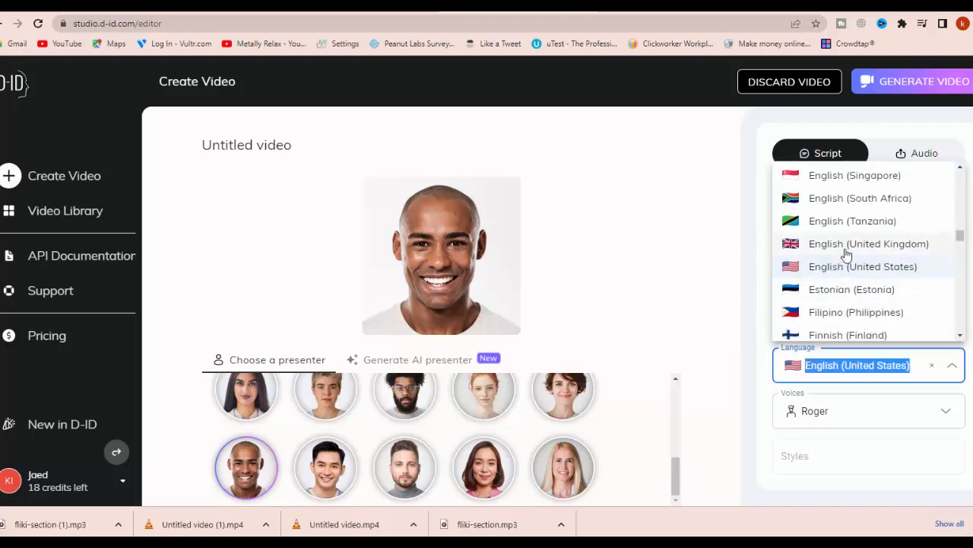
click(862, 272)
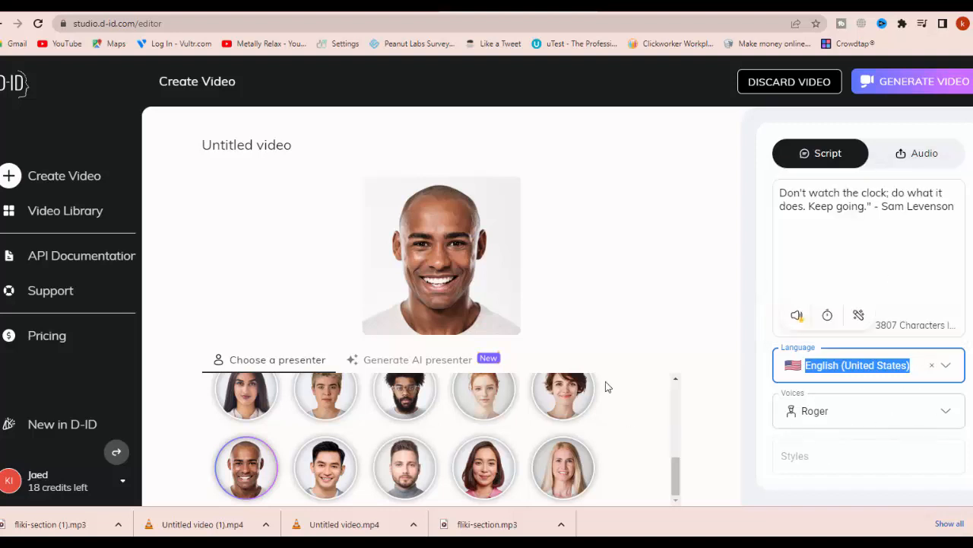
click(680, 298)
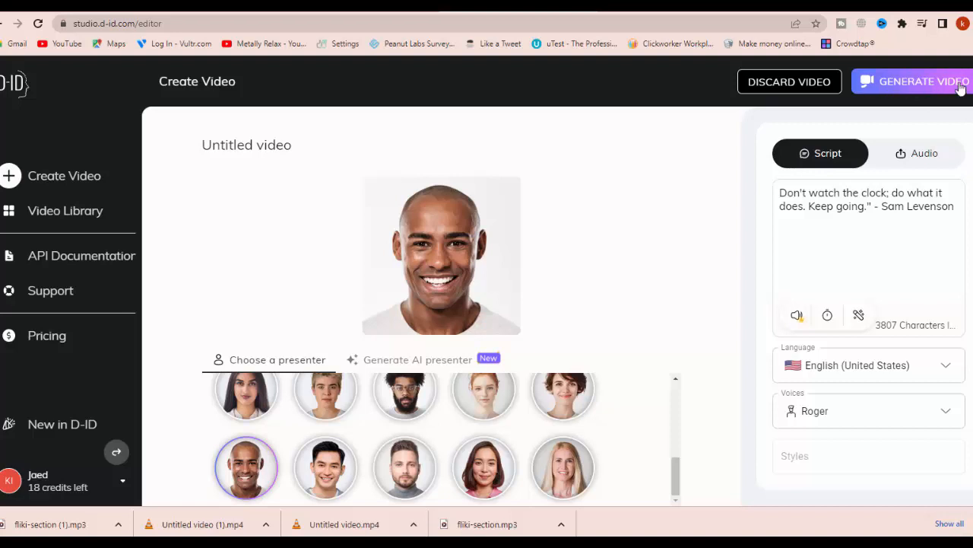
Step: Generate the talking presenter video and check the account's remaining credits
click(920, 88)
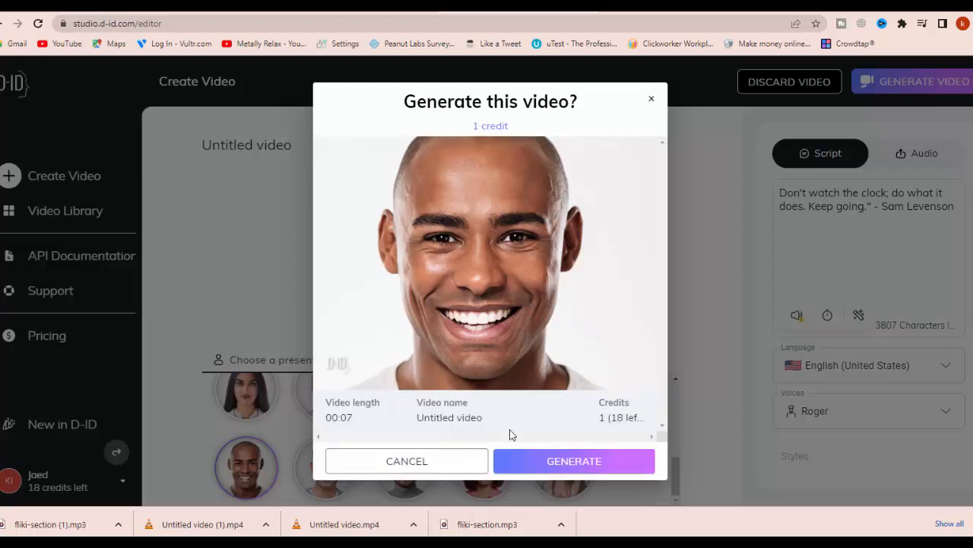
click(568, 471)
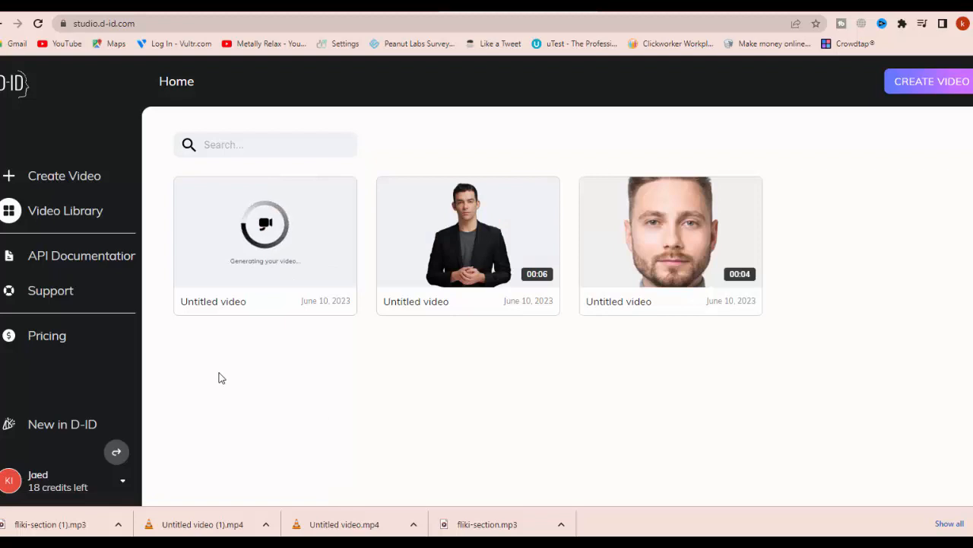
click(111, 487)
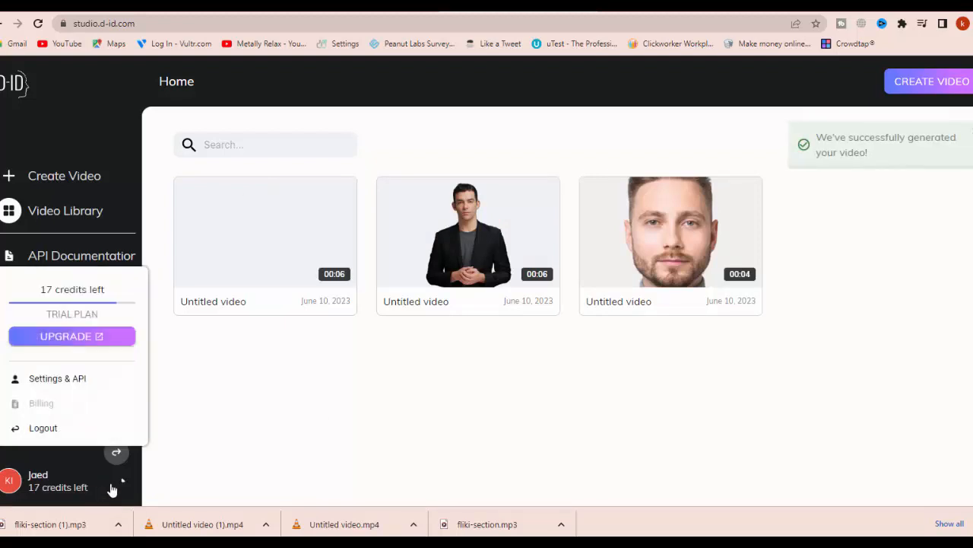
click(112, 487)
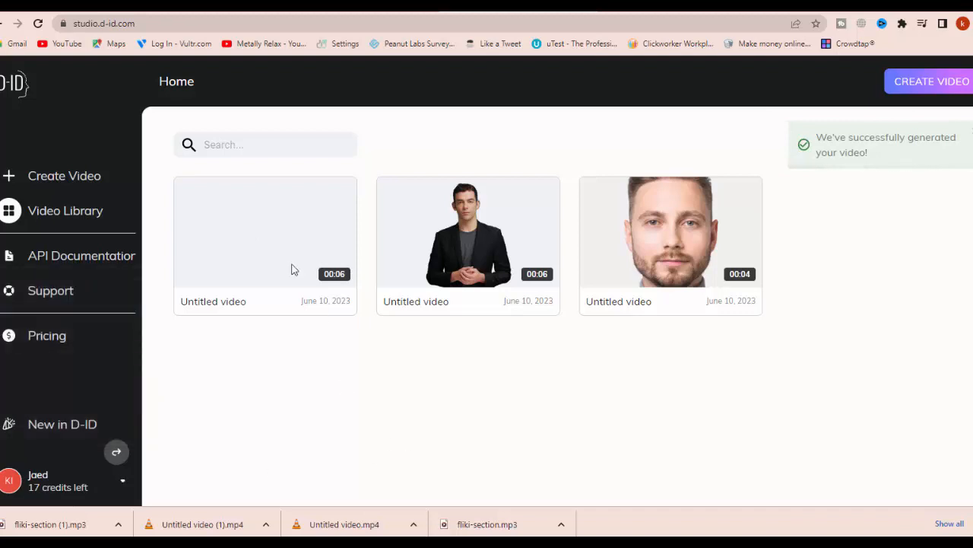
Step: Play the newly generated presenter video, look at the player's extra options, and close the preview
mouse_move(270, 237)
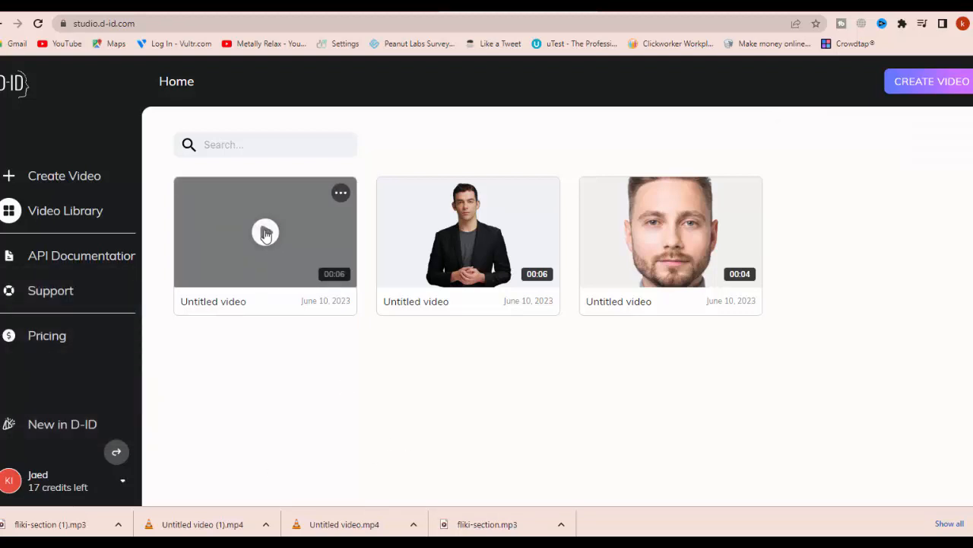
click(266, 233)
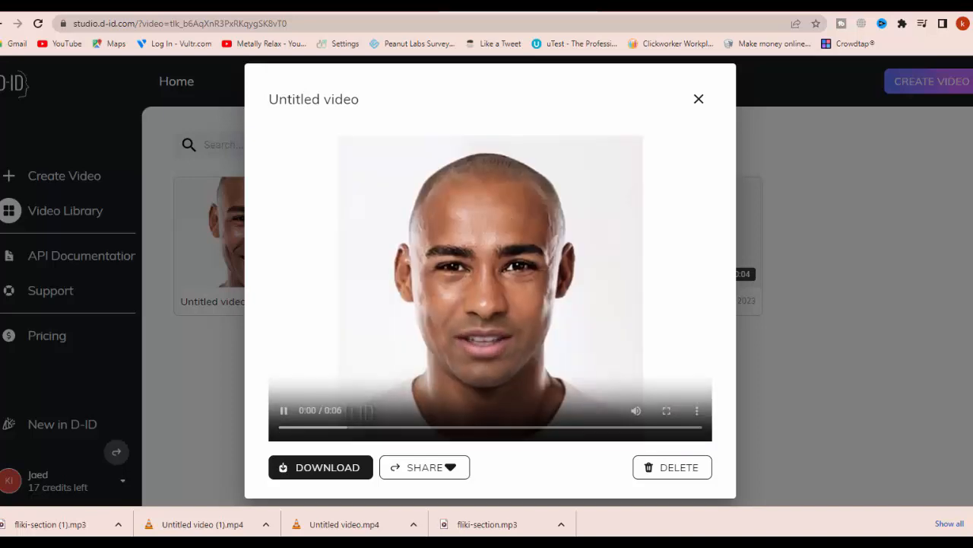
click(574, 278)
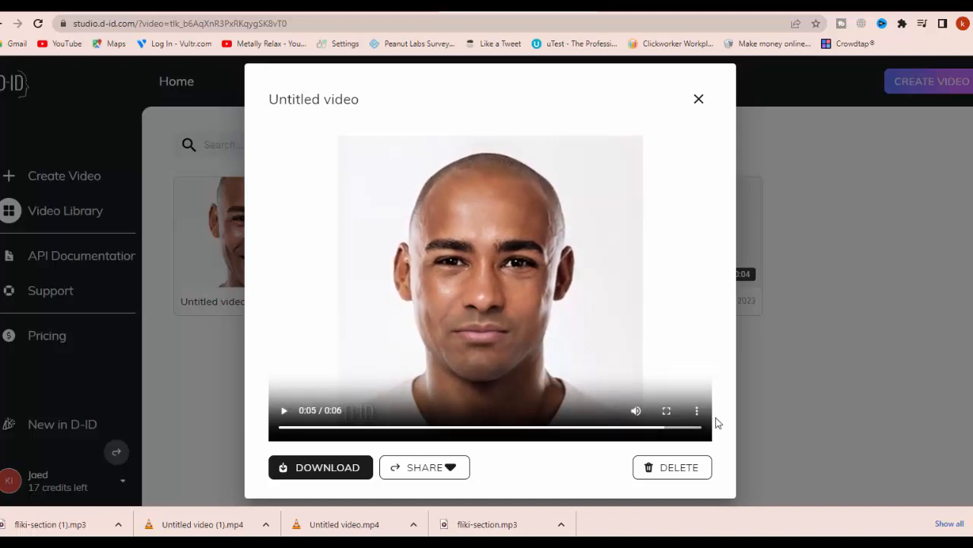
click(697, 411)
click(693, 251)
click(698, 99)
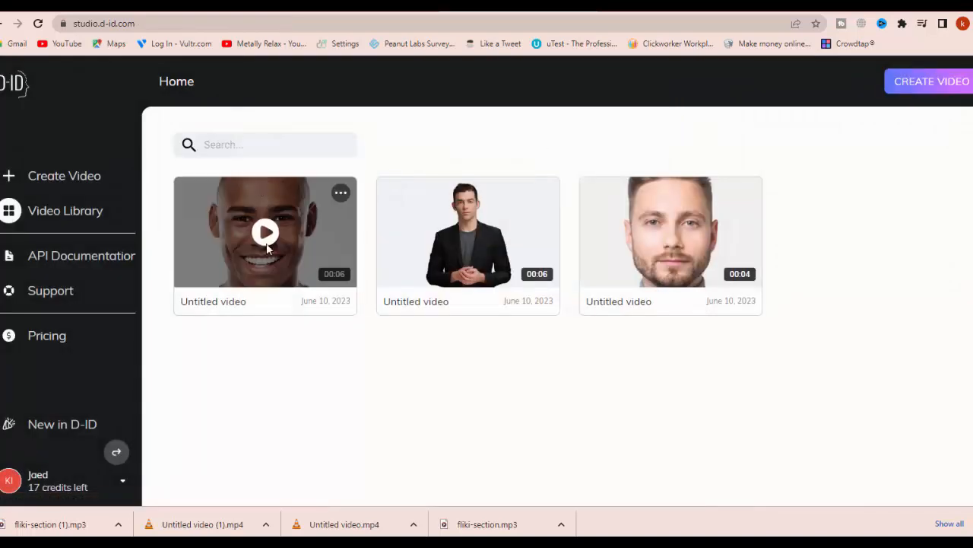
Step: Start downloading the bald presenter's video from the library and cancel the download
mouse_move(257, 282)
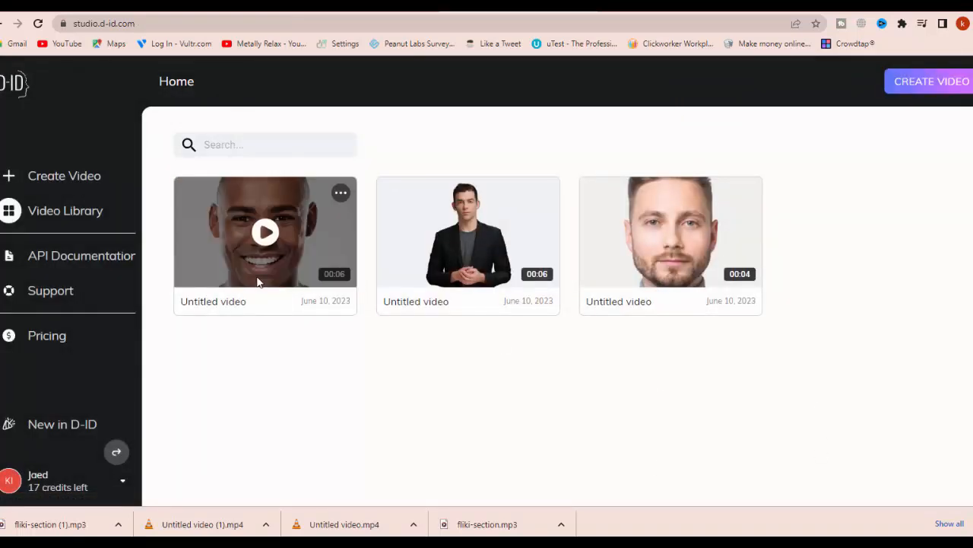
click(341, 196)
click(261, 228)
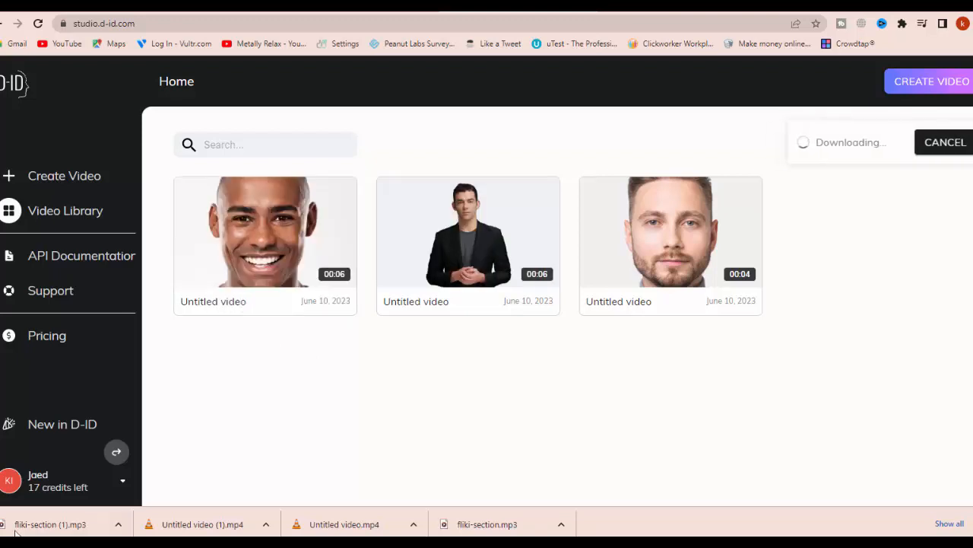
click(950, 144)
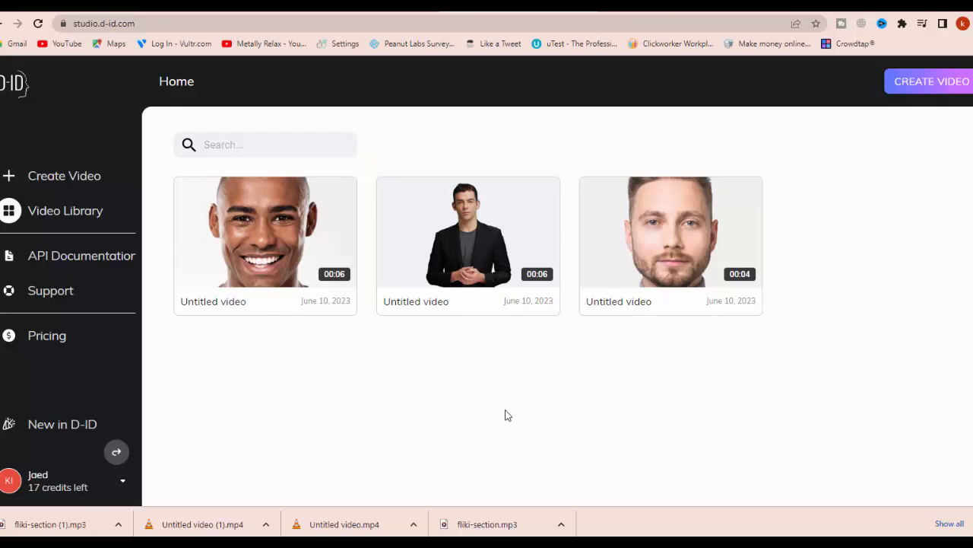
Step: Switch to Canva, glance at the projects, and show the video design types on the home page
click(525, 9)
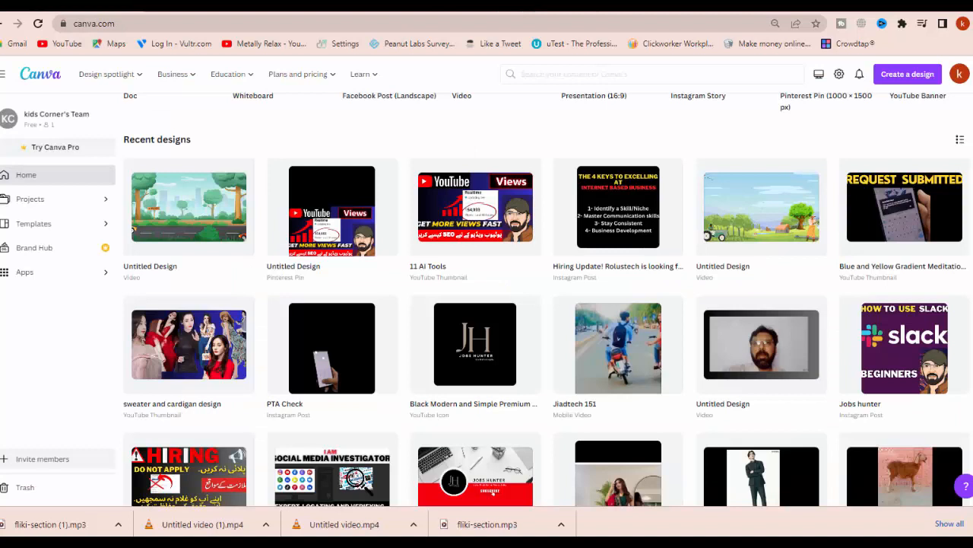
click(31, 200)
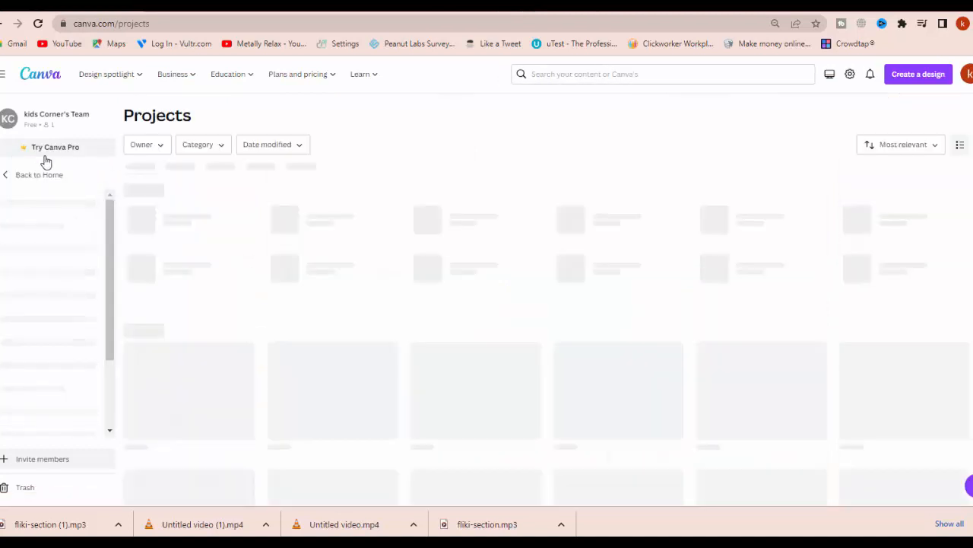
click(32, 176)
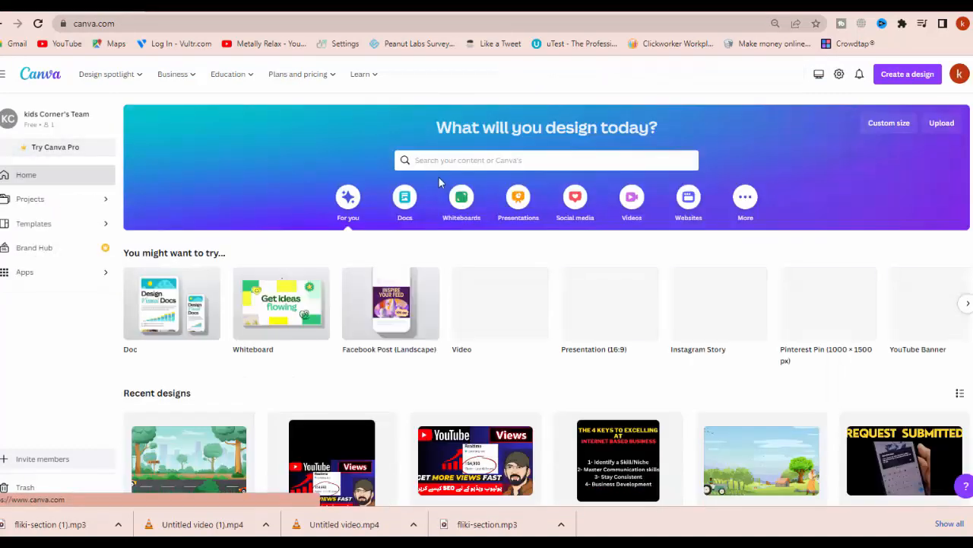
click(640, 204)
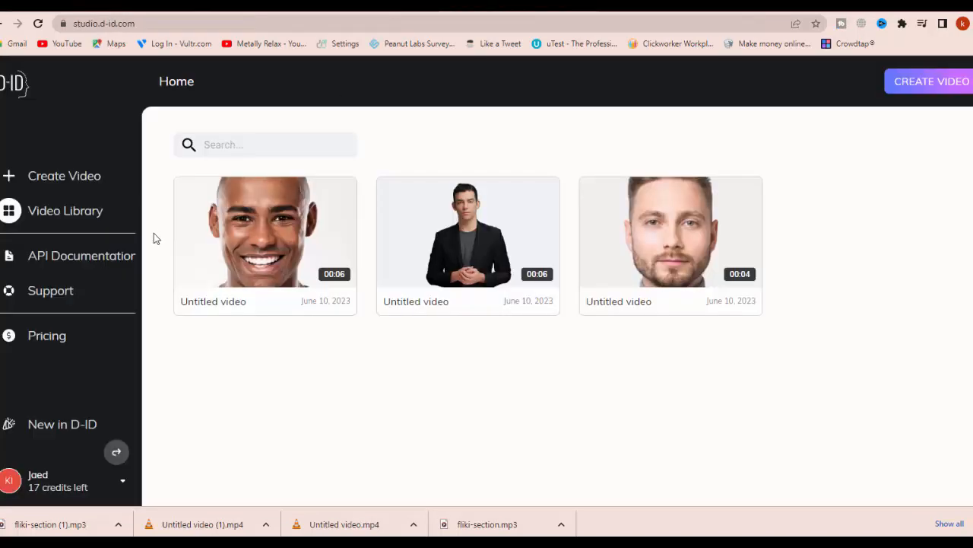
Step: Review the generated presenter video and its player options in D-ID again, and open a blank video editor there
mouse_move(226, 251)
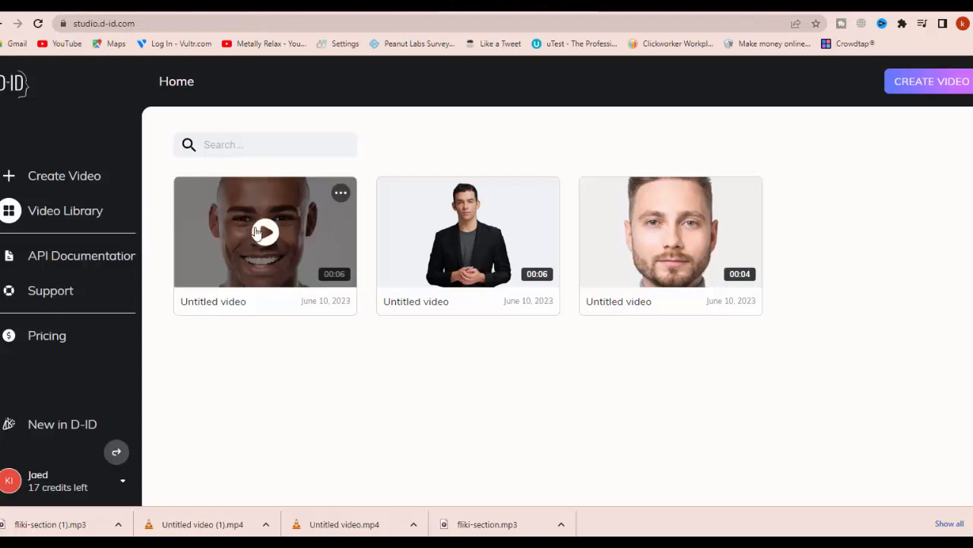
click(226, 252)
click(569, 325)
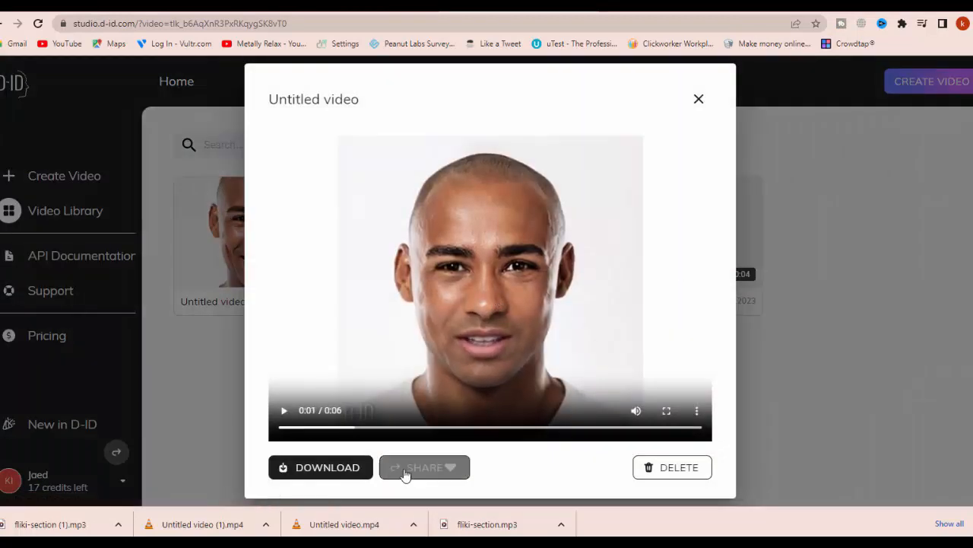
click(697, 410)
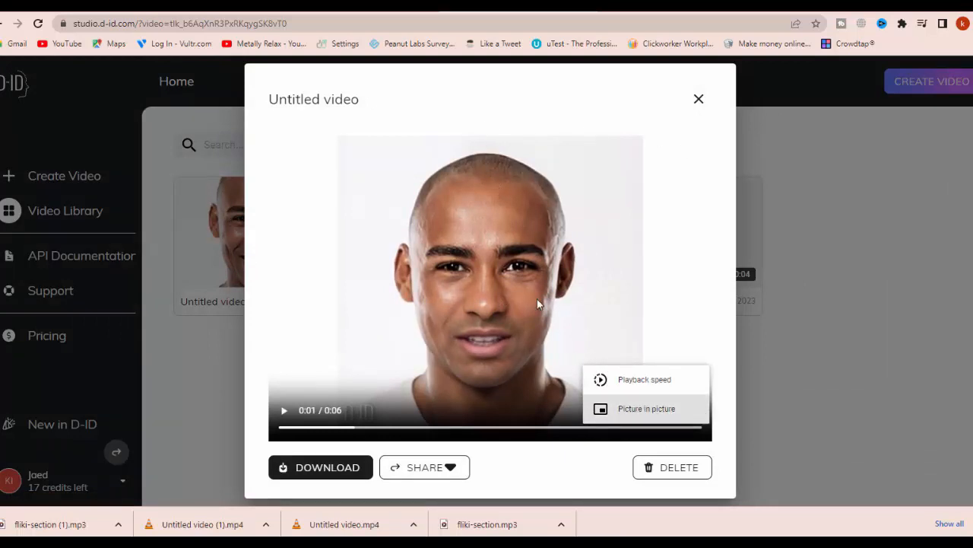
click(718, 311)
click(699, 99)
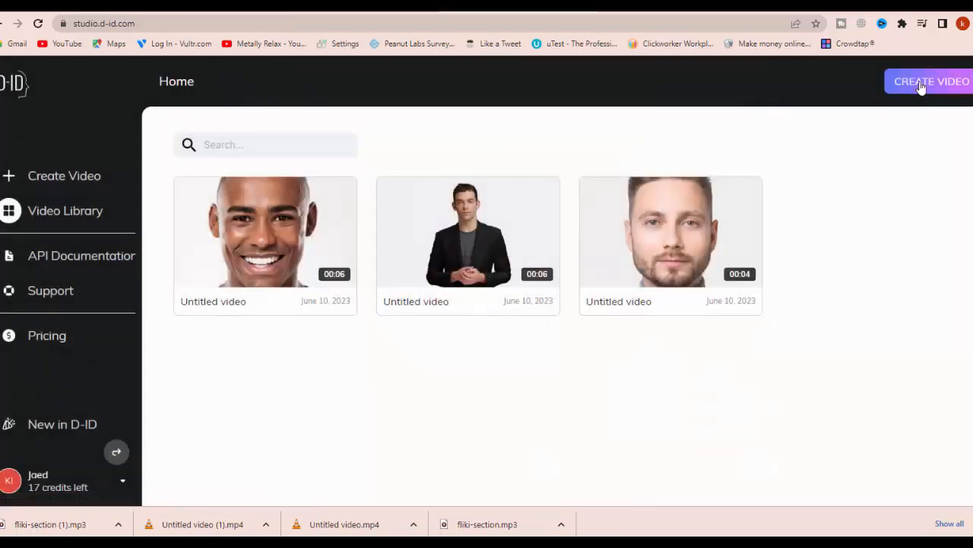
click(920, 84)
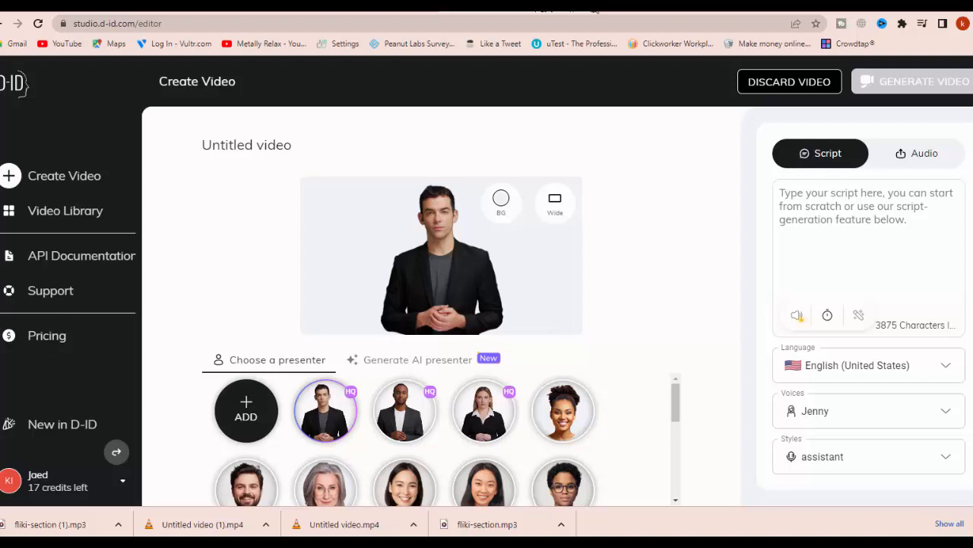
Step: Switch to Canva, create a blank Mobile Video design, and try to upload Untitled video (1) from the Downloads folder
click(84, 6)
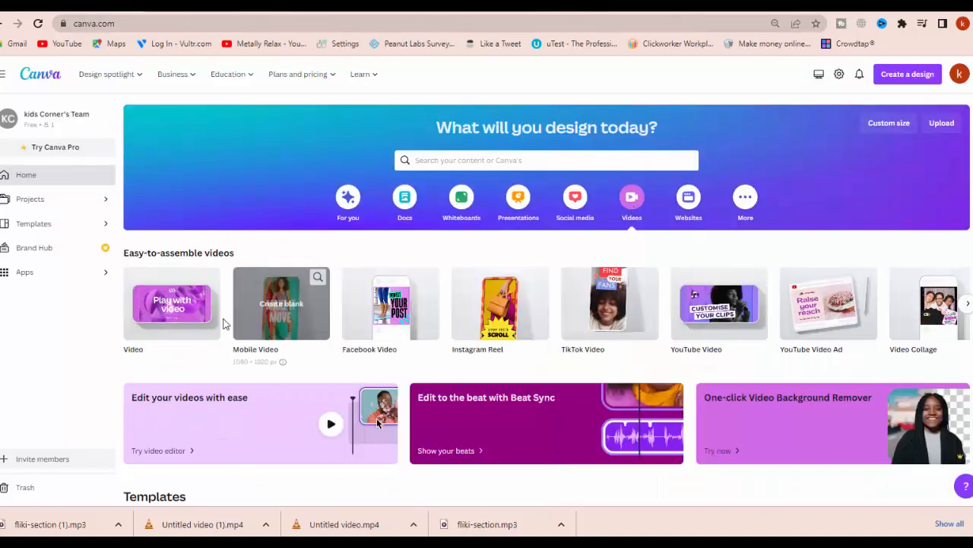
click(261, 317)
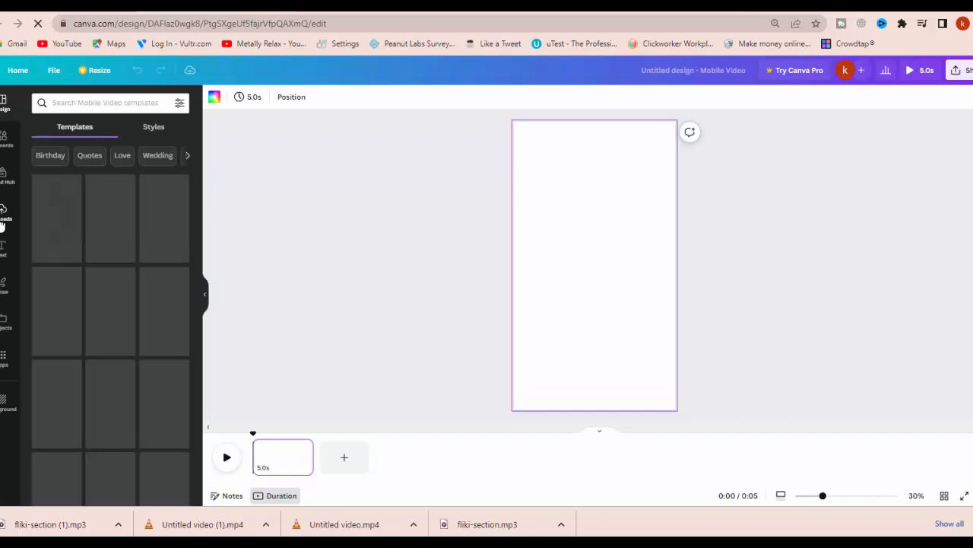
click(5, 212)
click(96, 134)
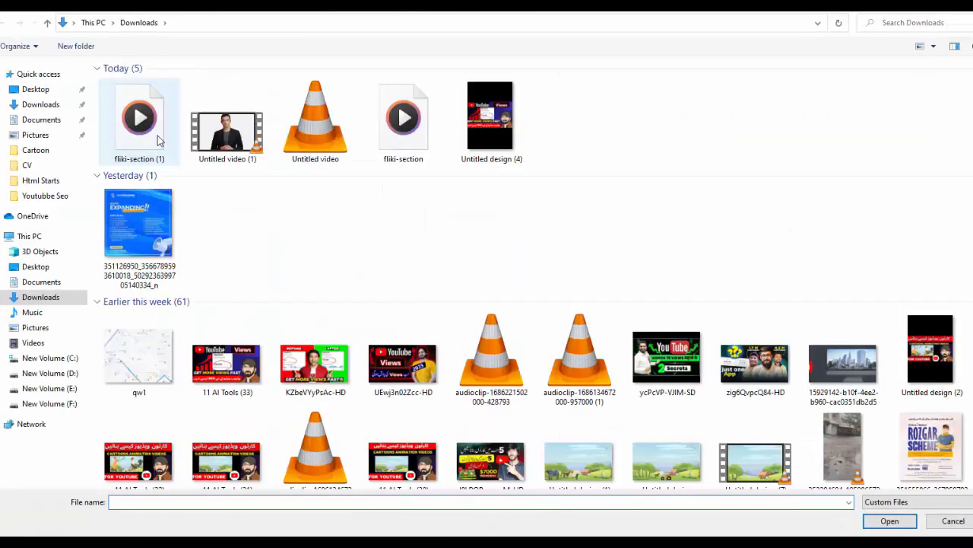
double_click(226, 135)
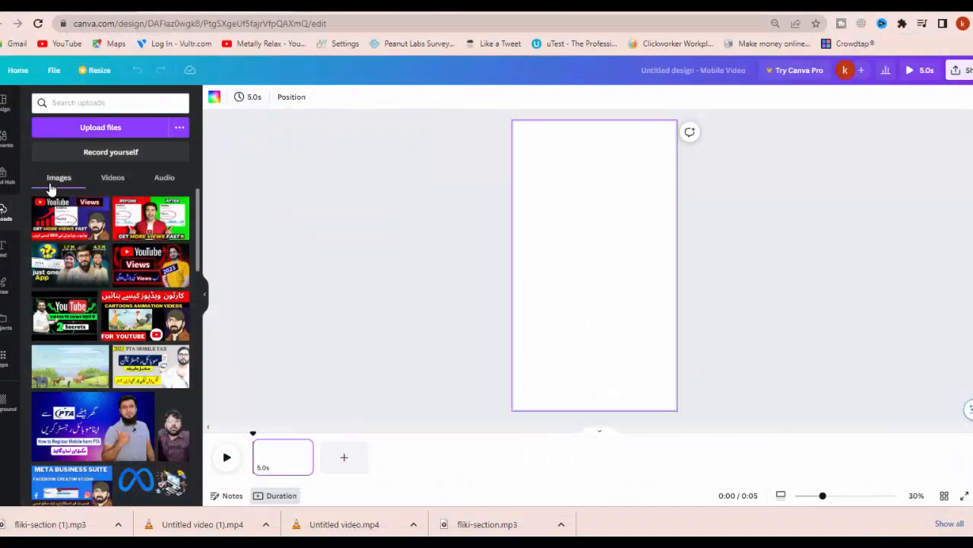
click(113, 177)
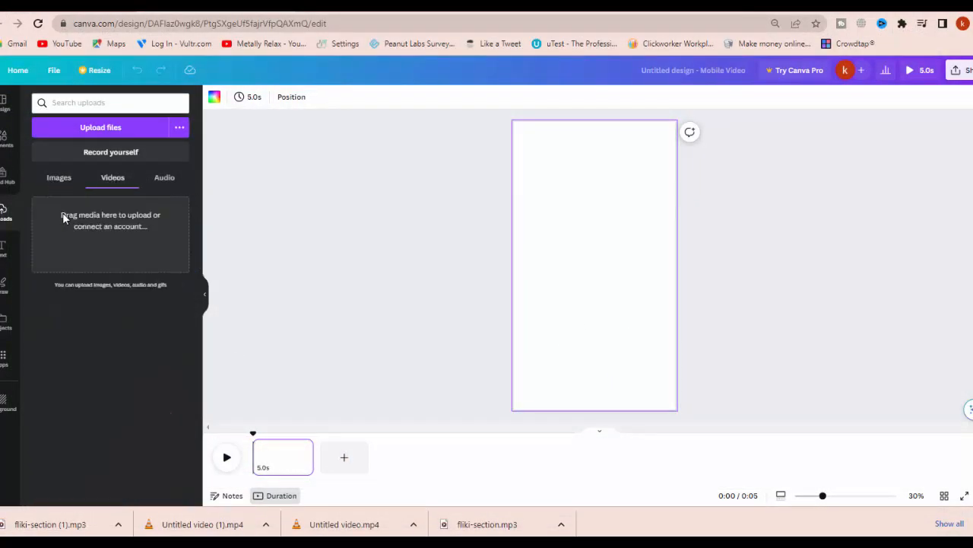
click(52, 228)
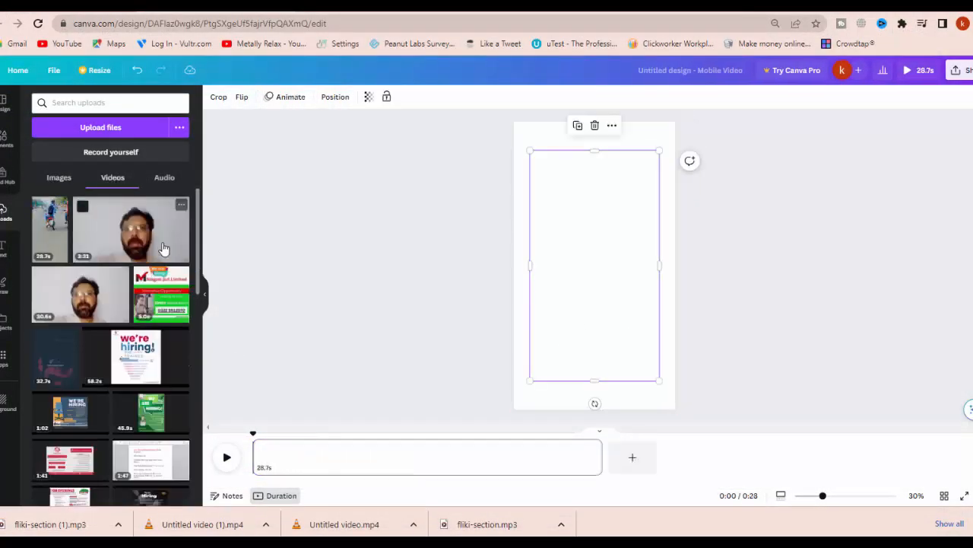
key(Delete)
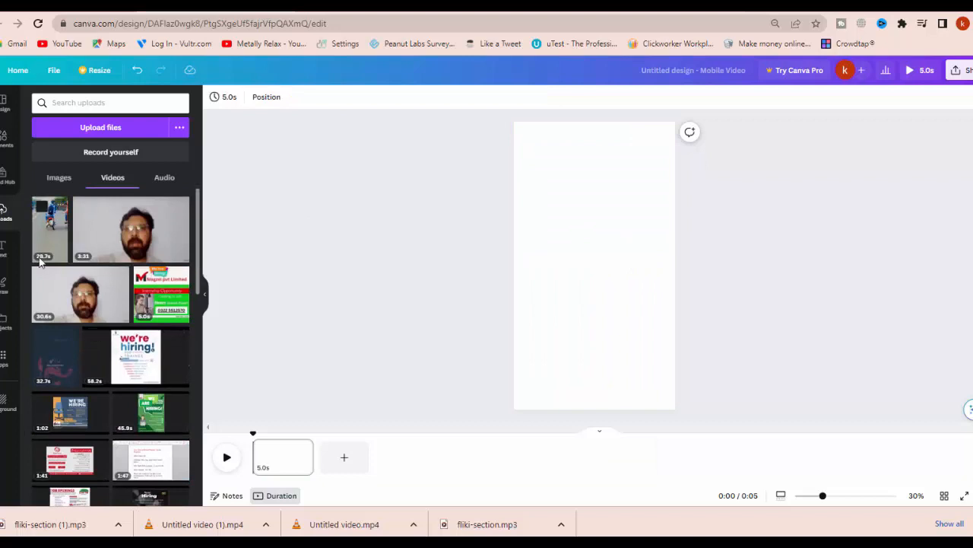
Step: Move the green internship-opportunity clip from the uploaded videos to the trash
click(143, 276)
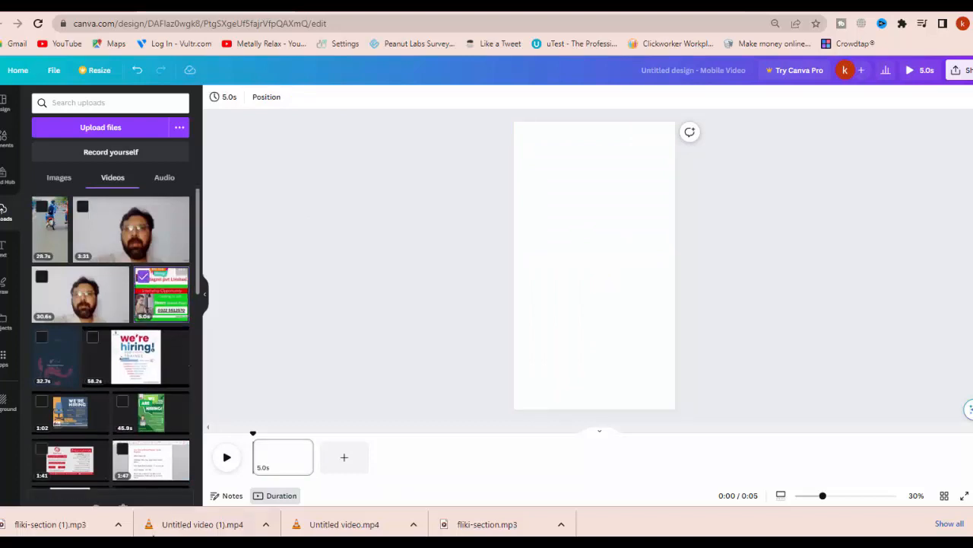
click(128, 490)
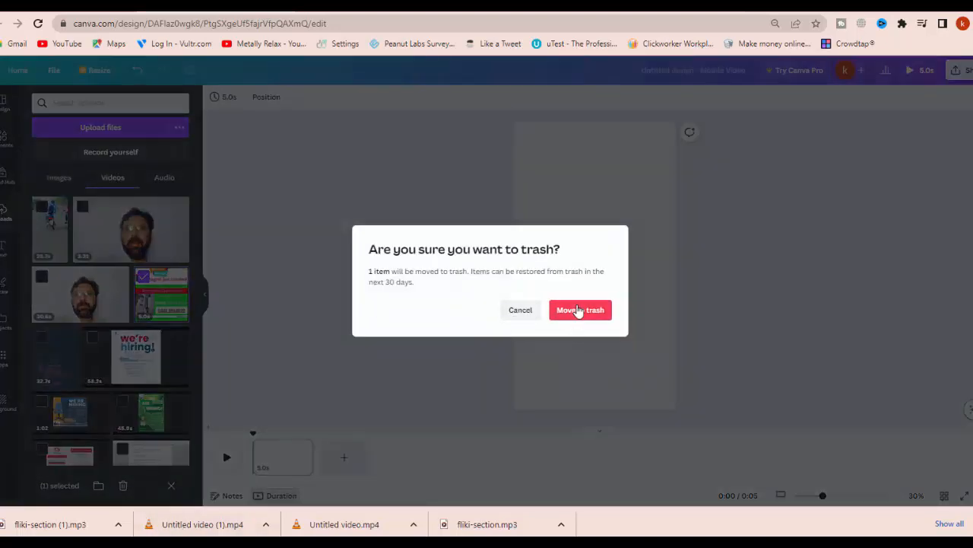
click(577, 310)
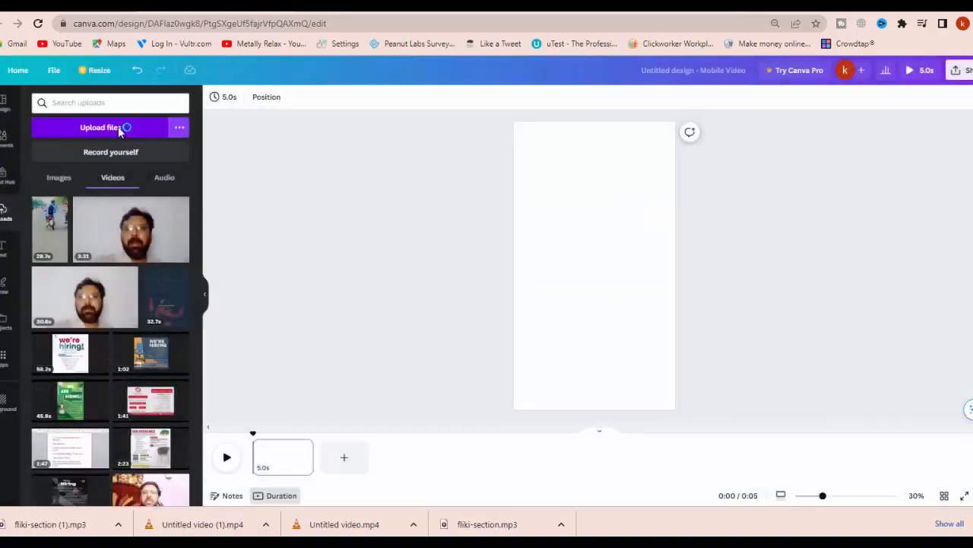
Step: Upload Untitled video (1) from the Downloads folder and add it to the blank page
click(124, 128)
double_click(226, 129)
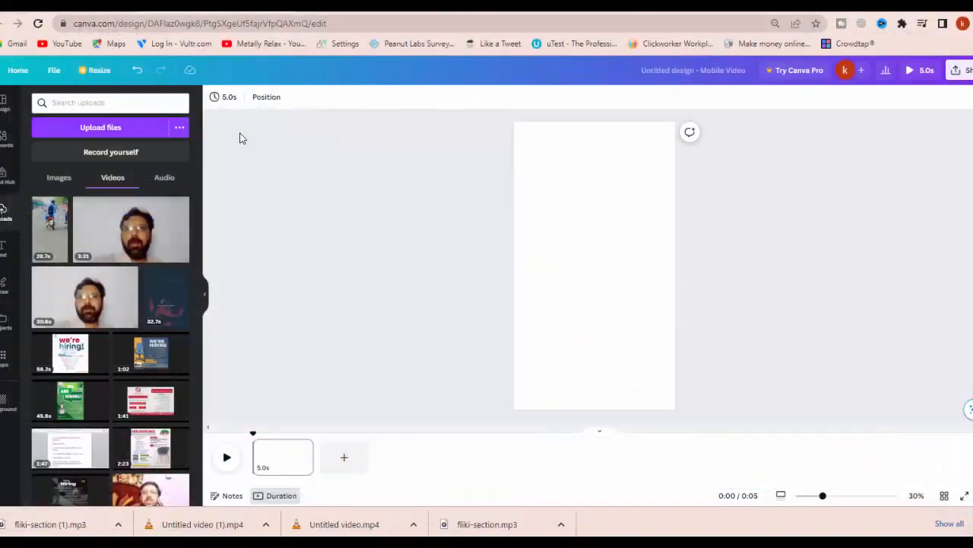
click(116, 237)
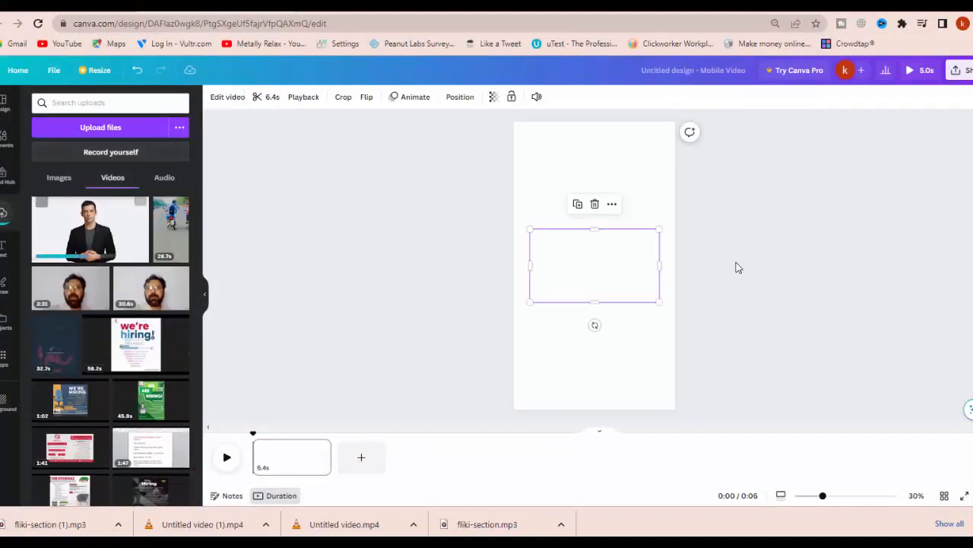
Step: Set the presenter video as the page background and play it on the canvas
click(598, 269)
right_click(600, 248)
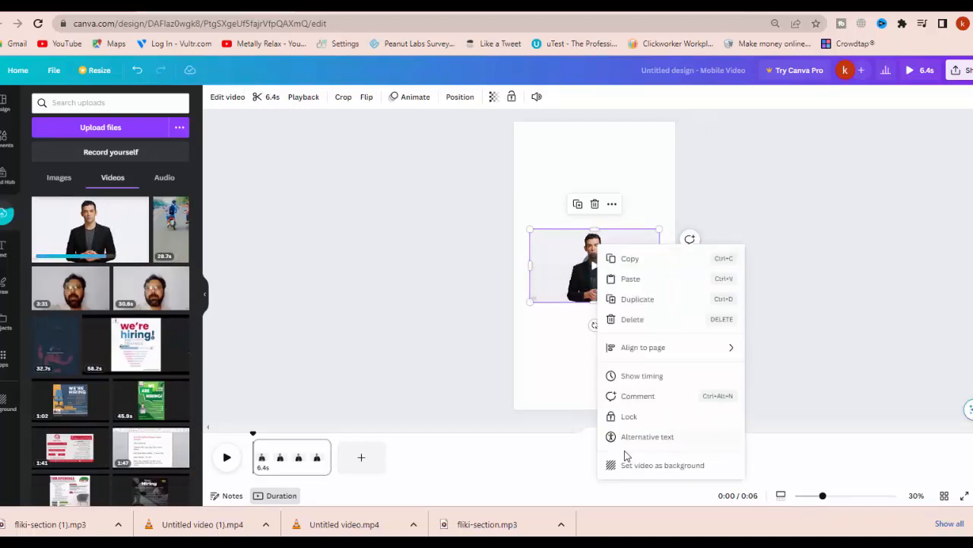
click(667, 467)
click(614, 275)
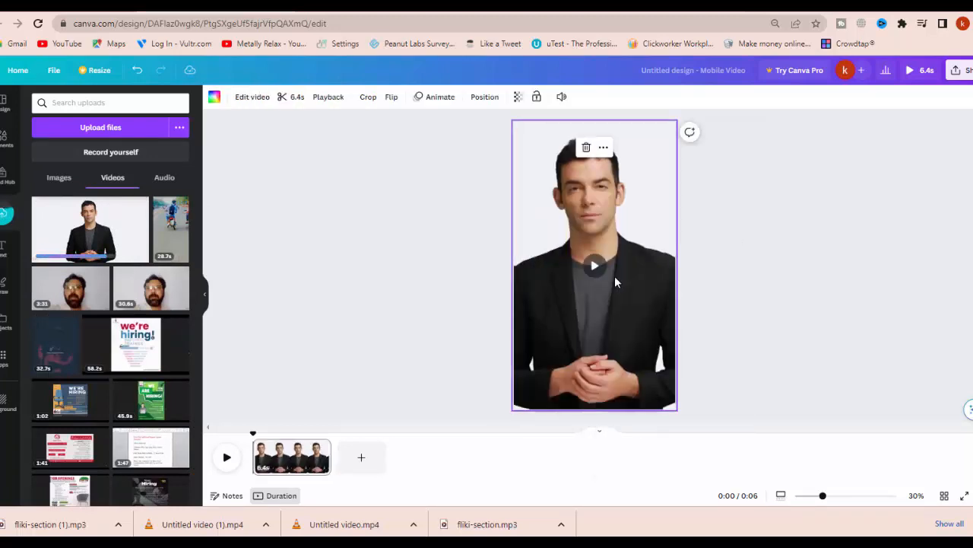
click(600, 263)
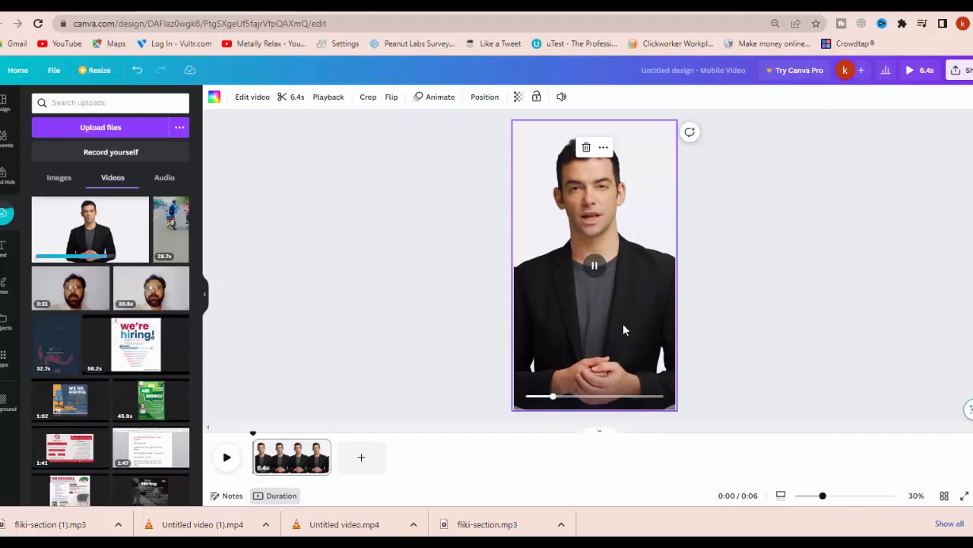
click(595, 269)
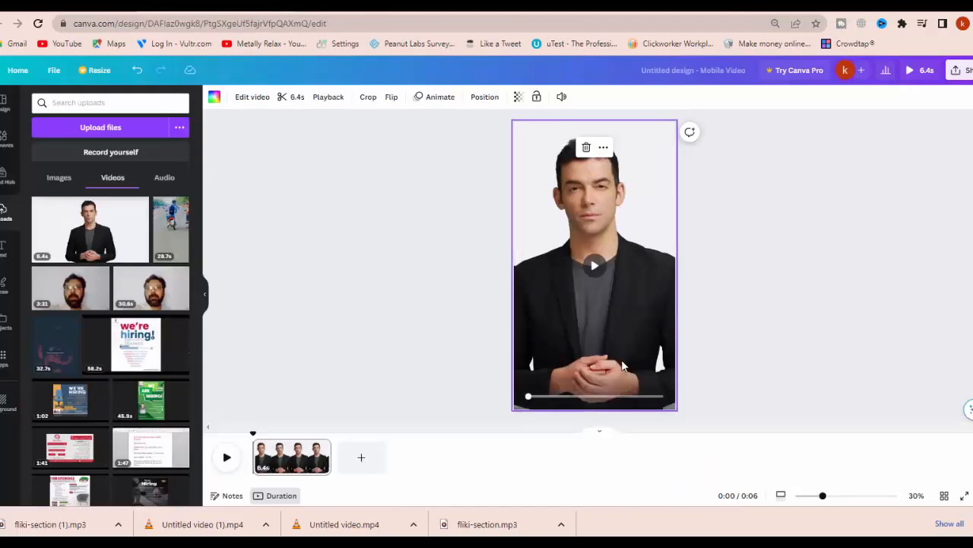
Step: Place the HUGE SALE font combination over the lower part of the presenter video and delete its SALE line
click(4, 248)
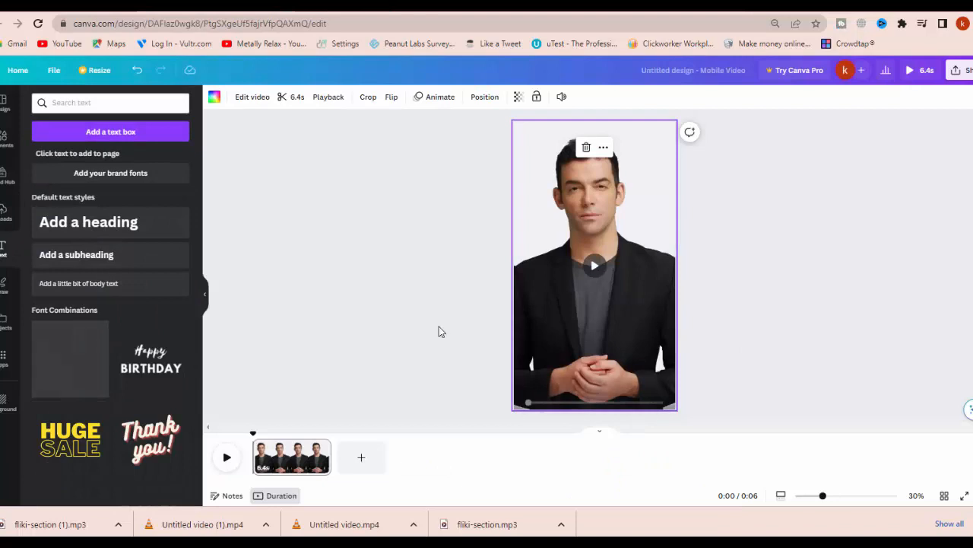
click(76, 349)
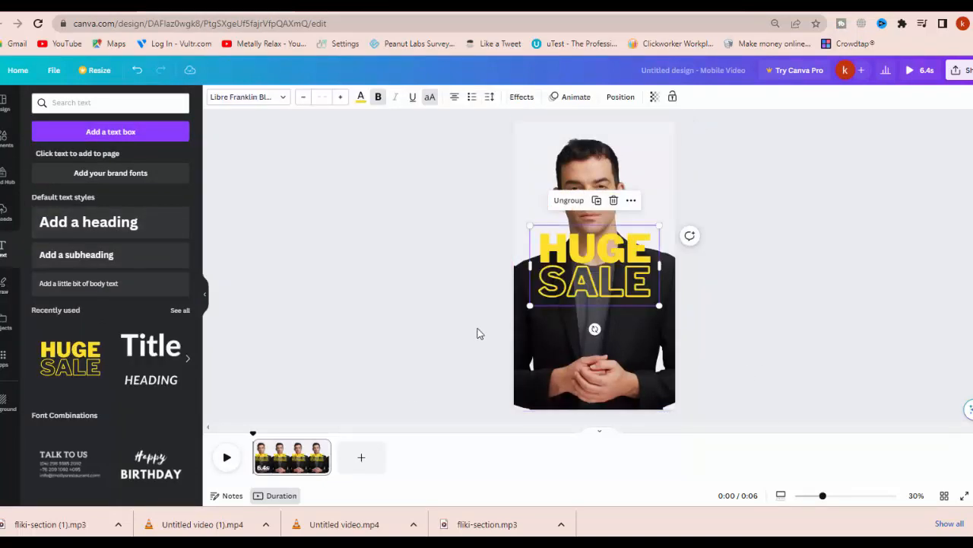
drag(604, 287, 609, 362)
click(595, 367)
key(Delete)
Step: Open the remaining HUGE text for editing with the whole word selected
click(601, 339)
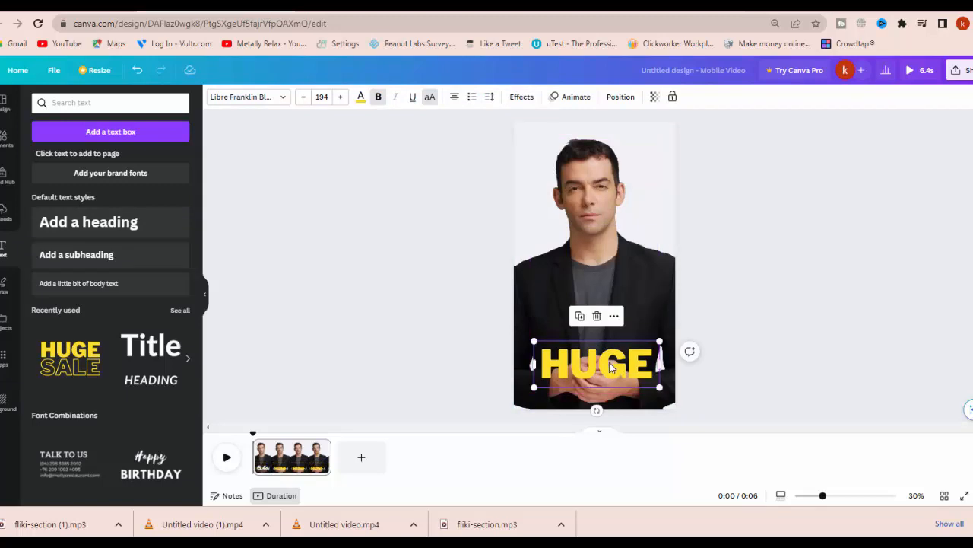
double_click(609, 362)
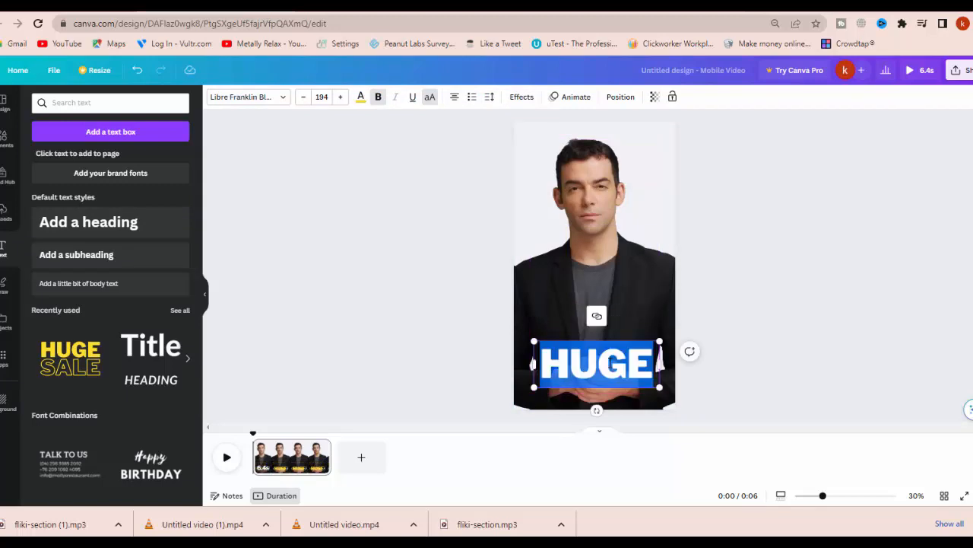